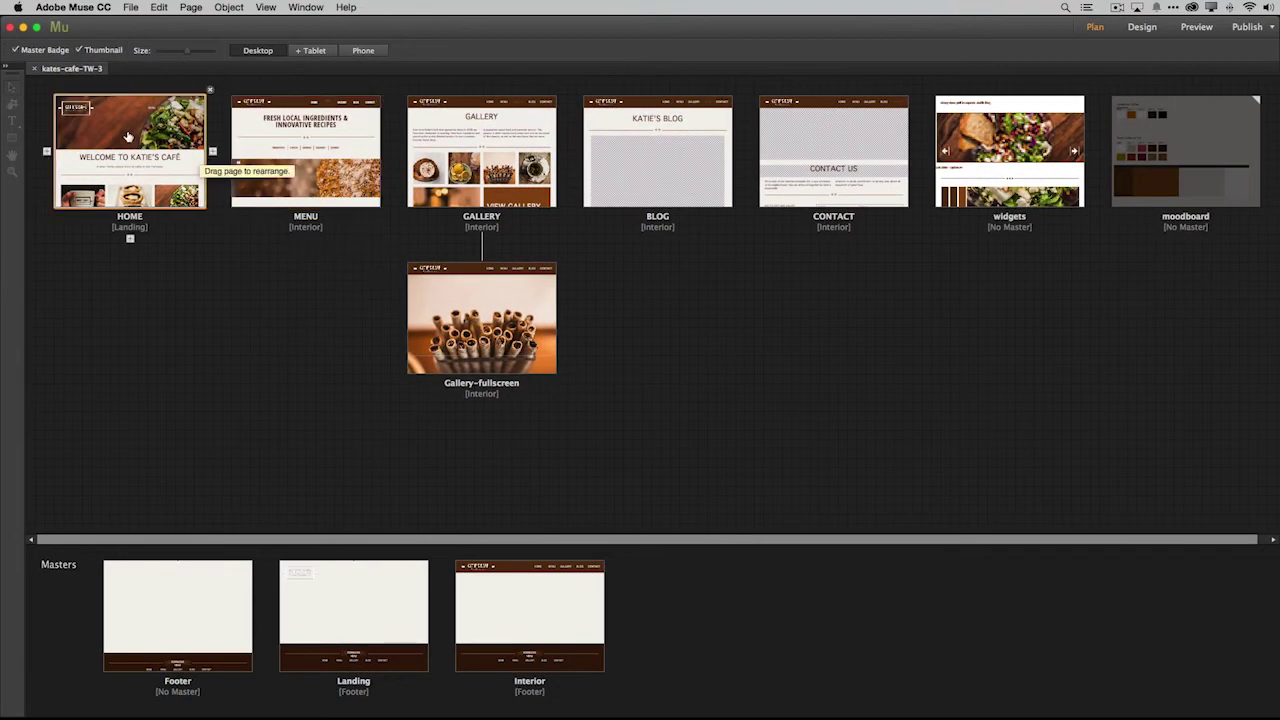
Open the HOME page for design and look through its content from the header to the About section
double_click(127, 136)
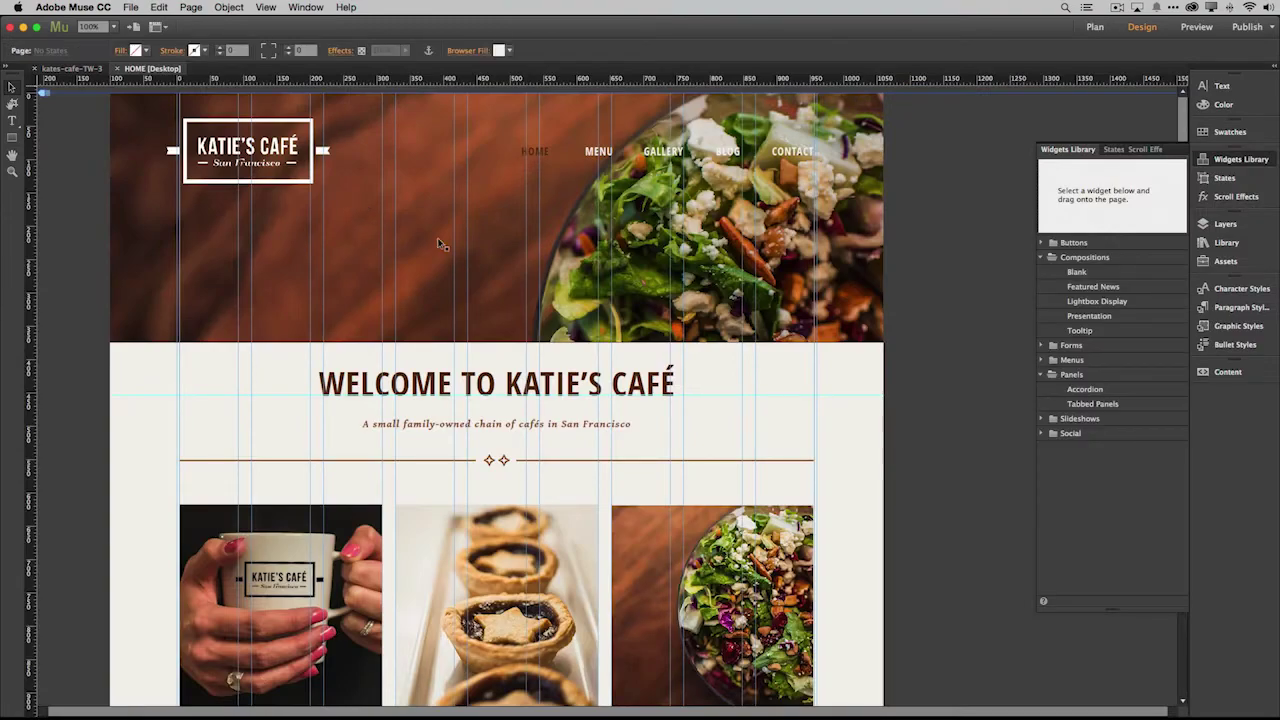
scroll(716, 300, down, 5)
scroll(716, 300, down, 10)
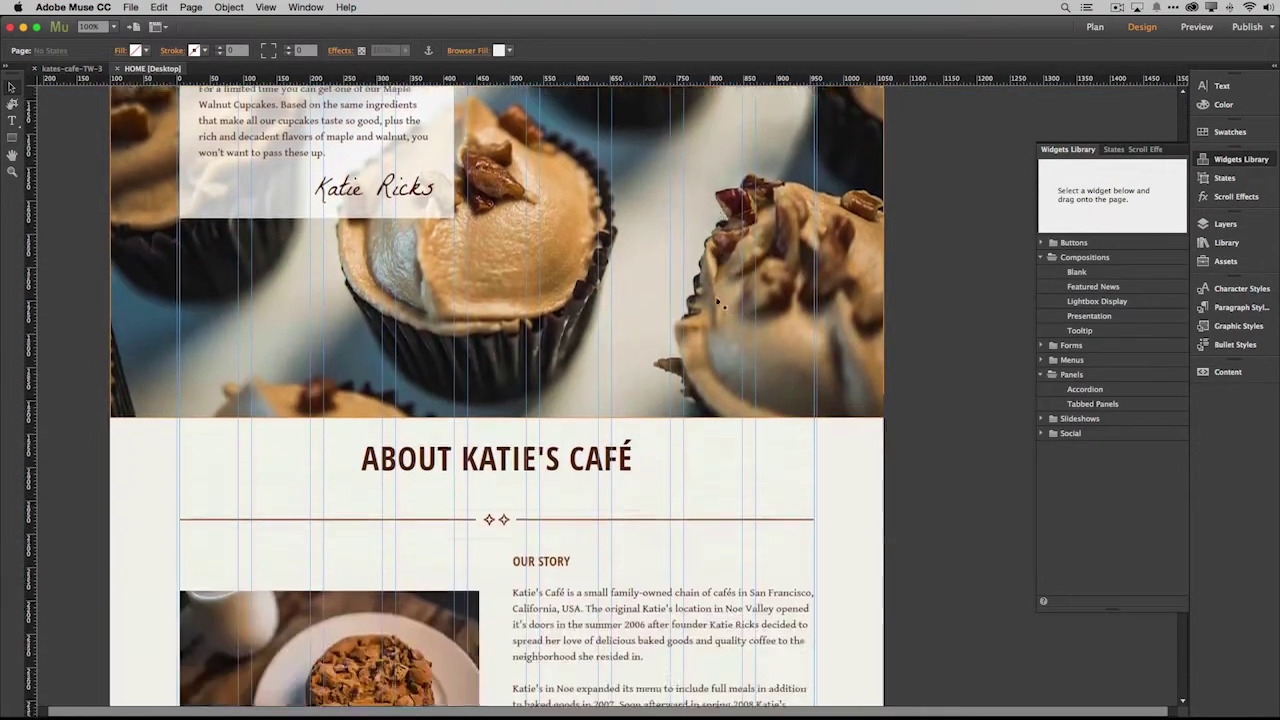
scroll(716, 300, up, 15)
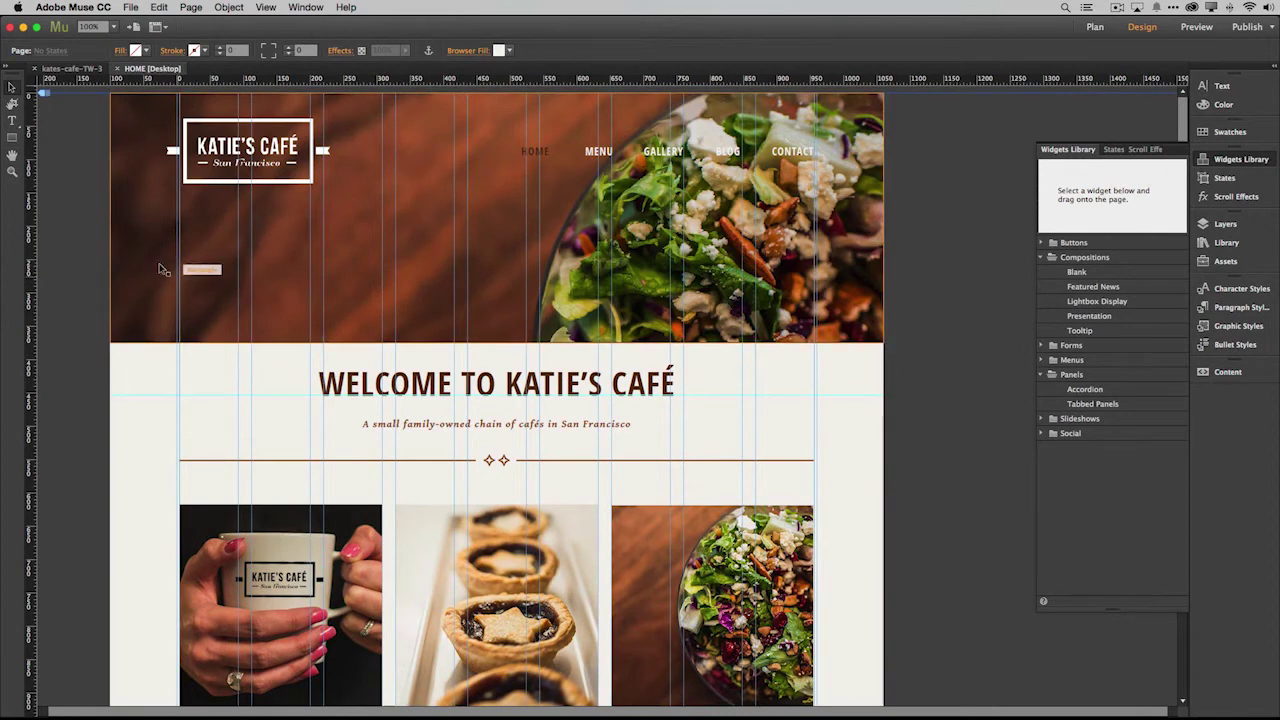
Inspect the HOME page by switching between the whole-page view and 100% zoom, and close the page
double_click(12, 157)
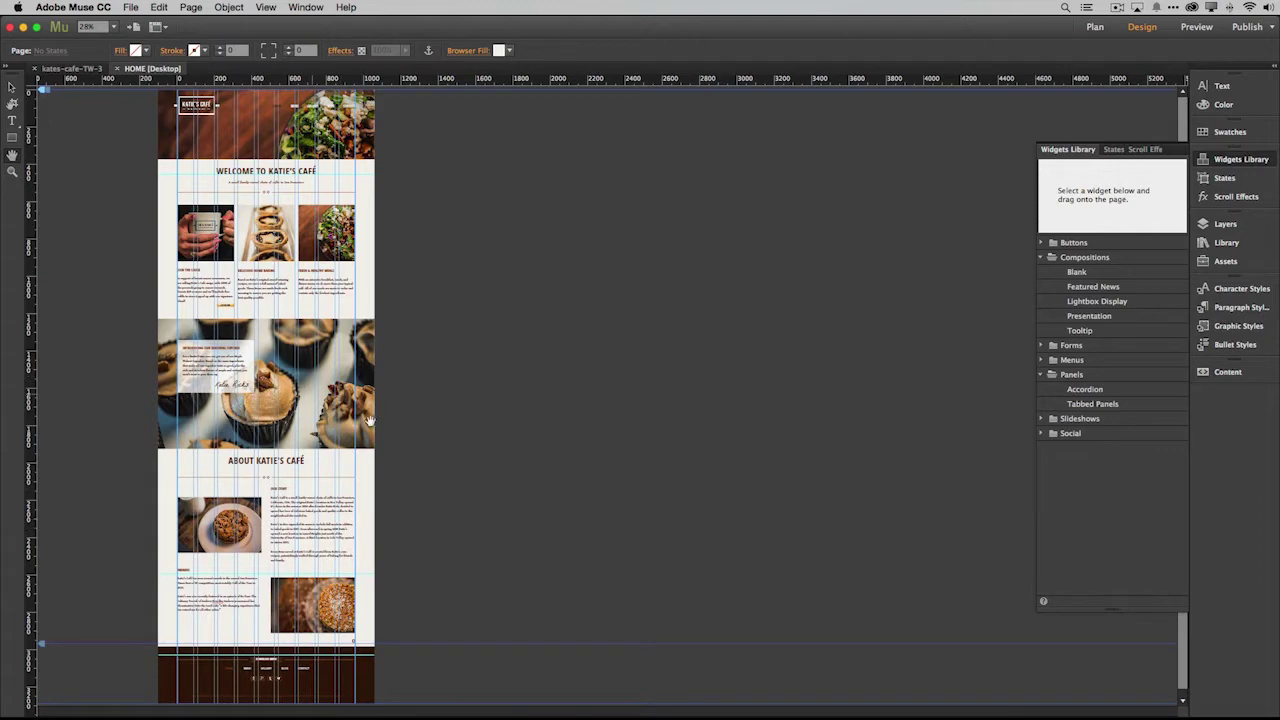
click(12, 172)
click(235, 290)
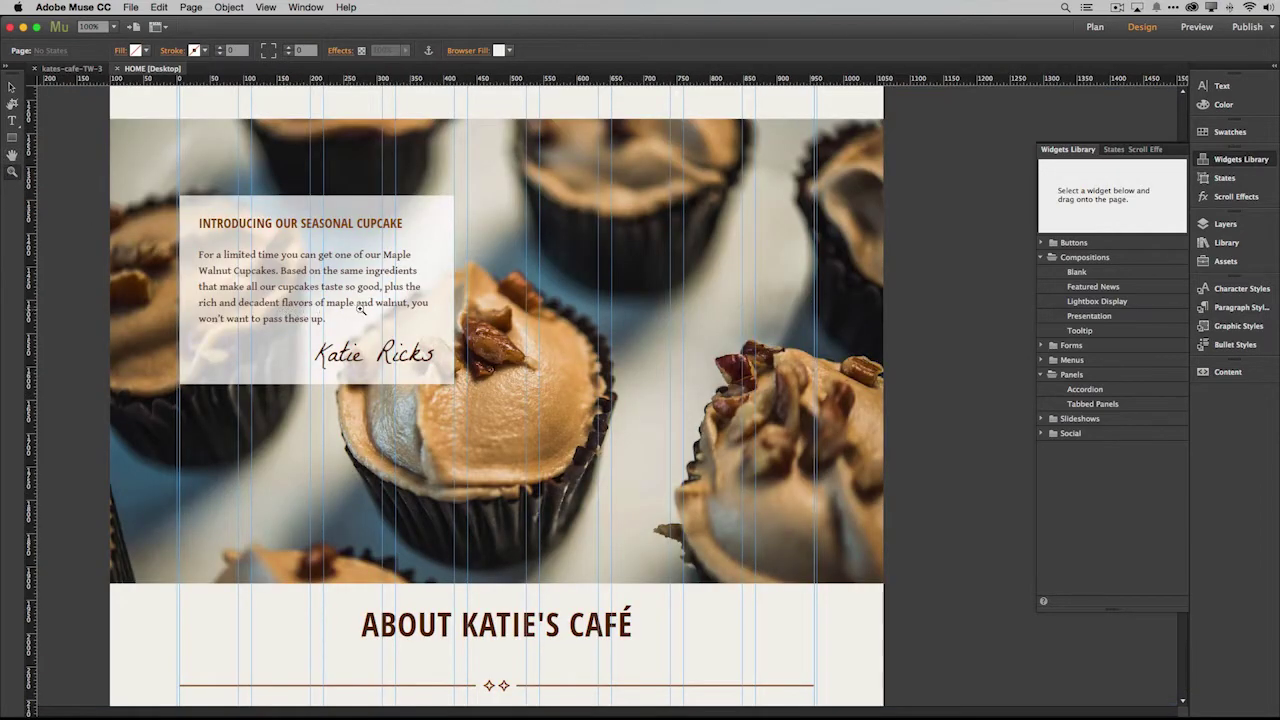
scroll(361, 310, up, 5)
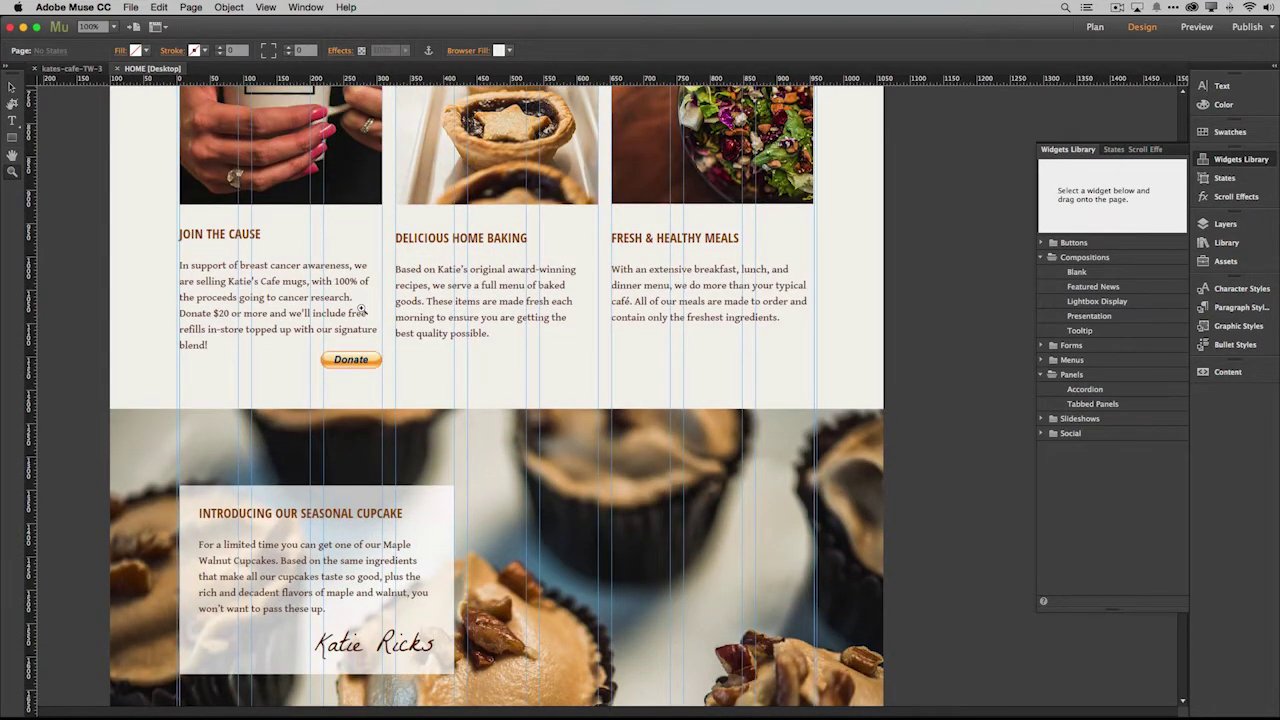
click(14, 156)
double_click(14, 156)
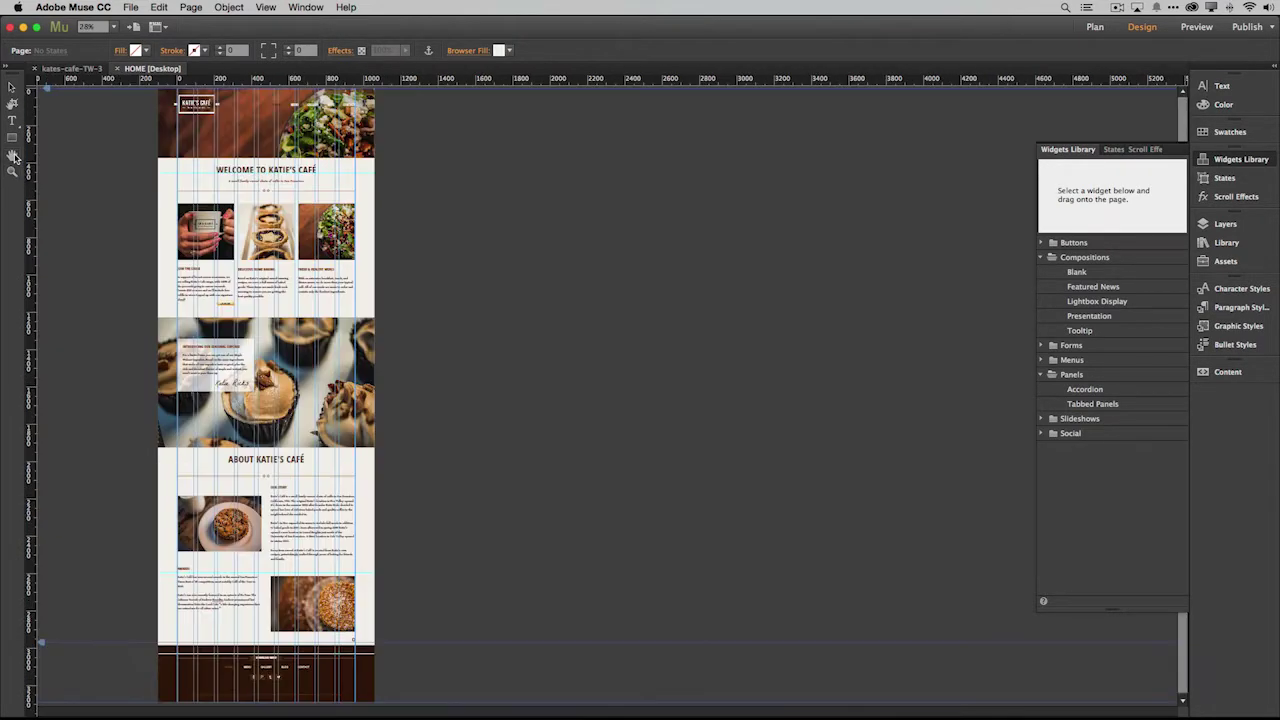
double_click(12, 172)
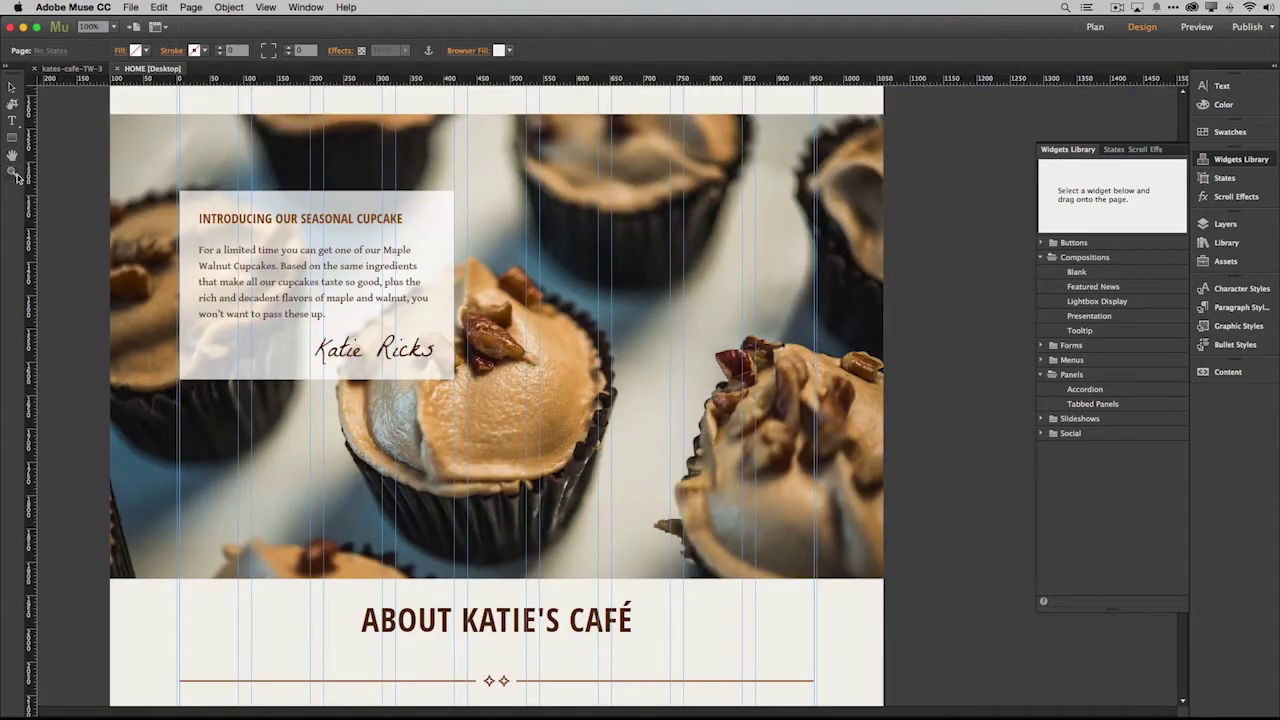
click(117, 69)
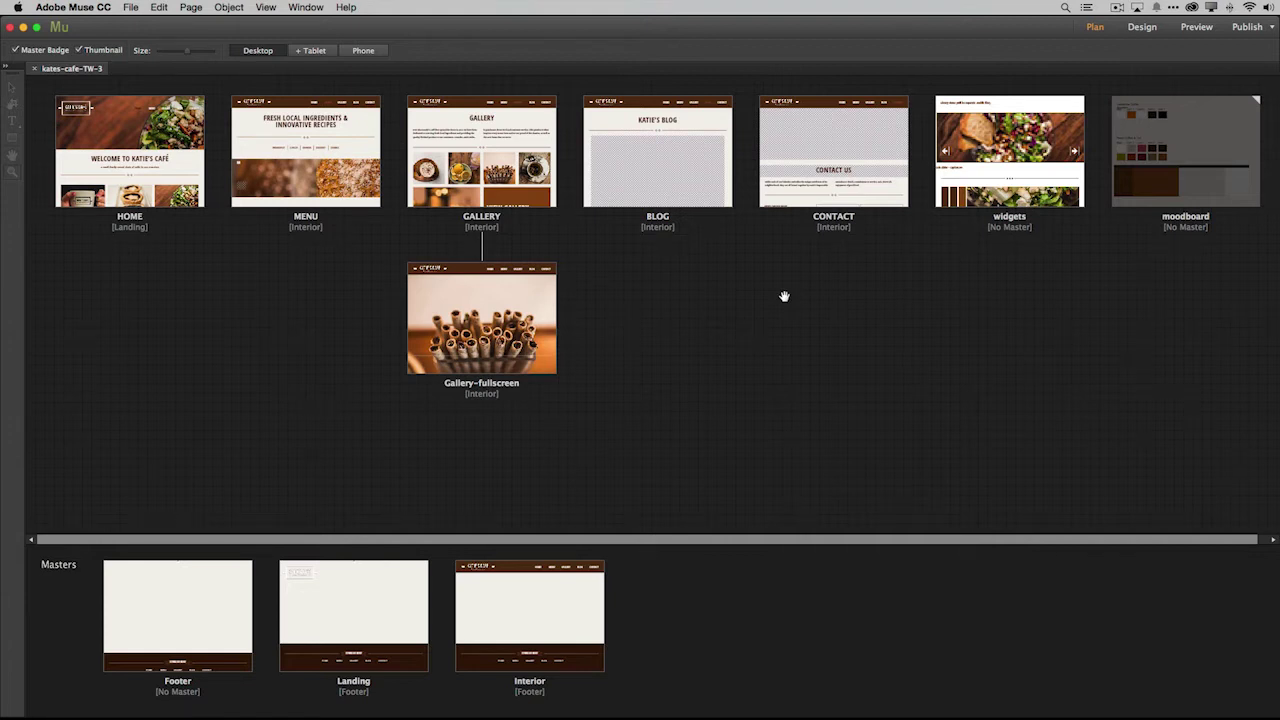
Compare the available page options, including Export Page, for the BLOG and moodboard pages in the site plan
right_click(708, 200)
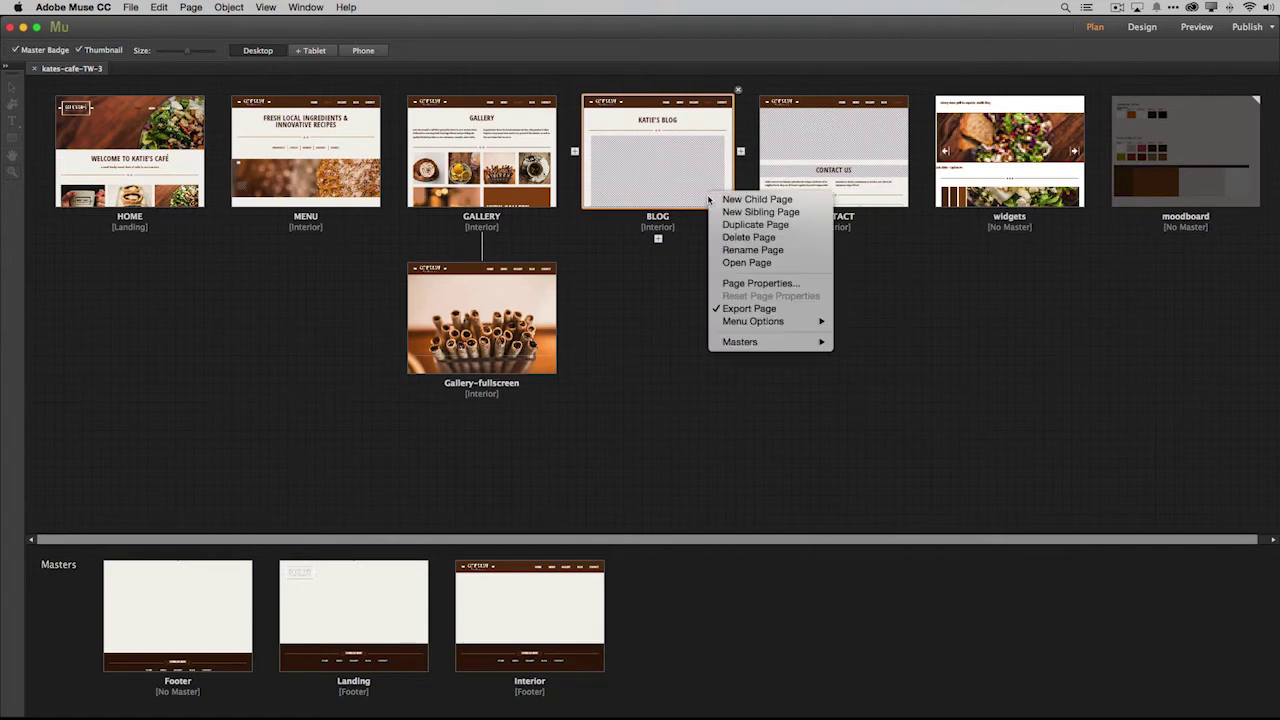
click(658, 312)
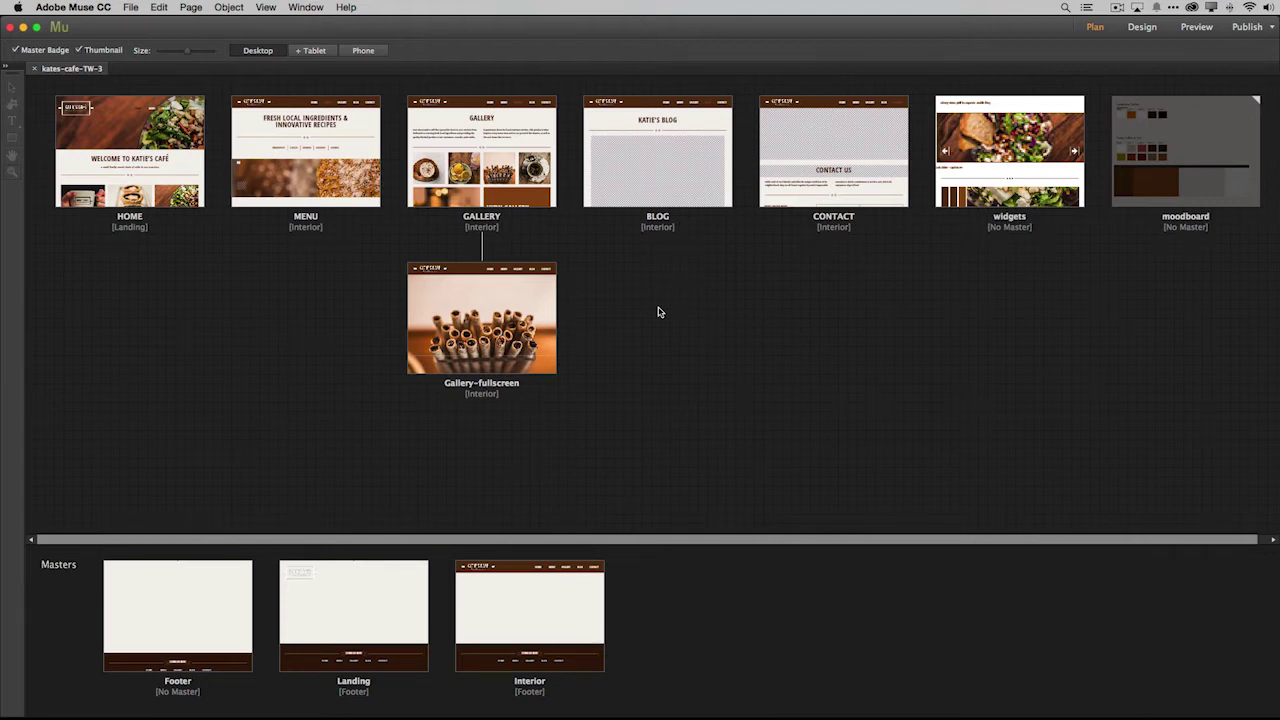
mouse_move(1224, 148)
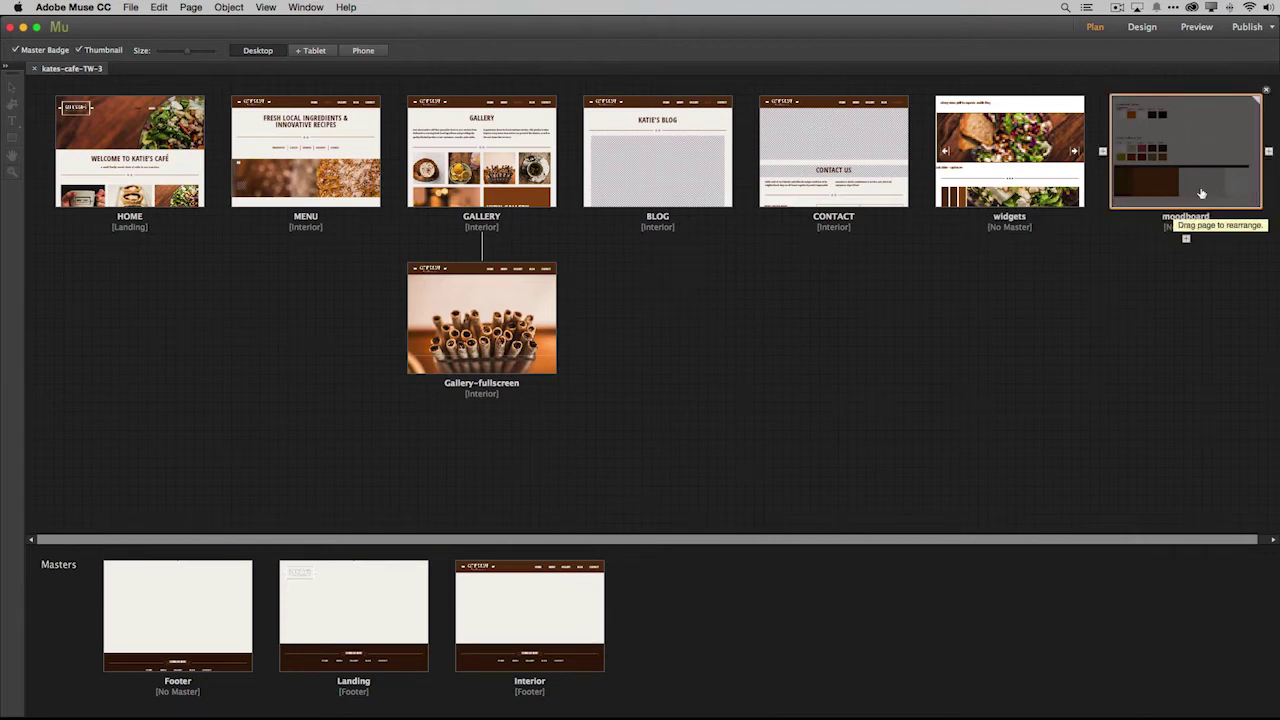
right_click(1207, 183)
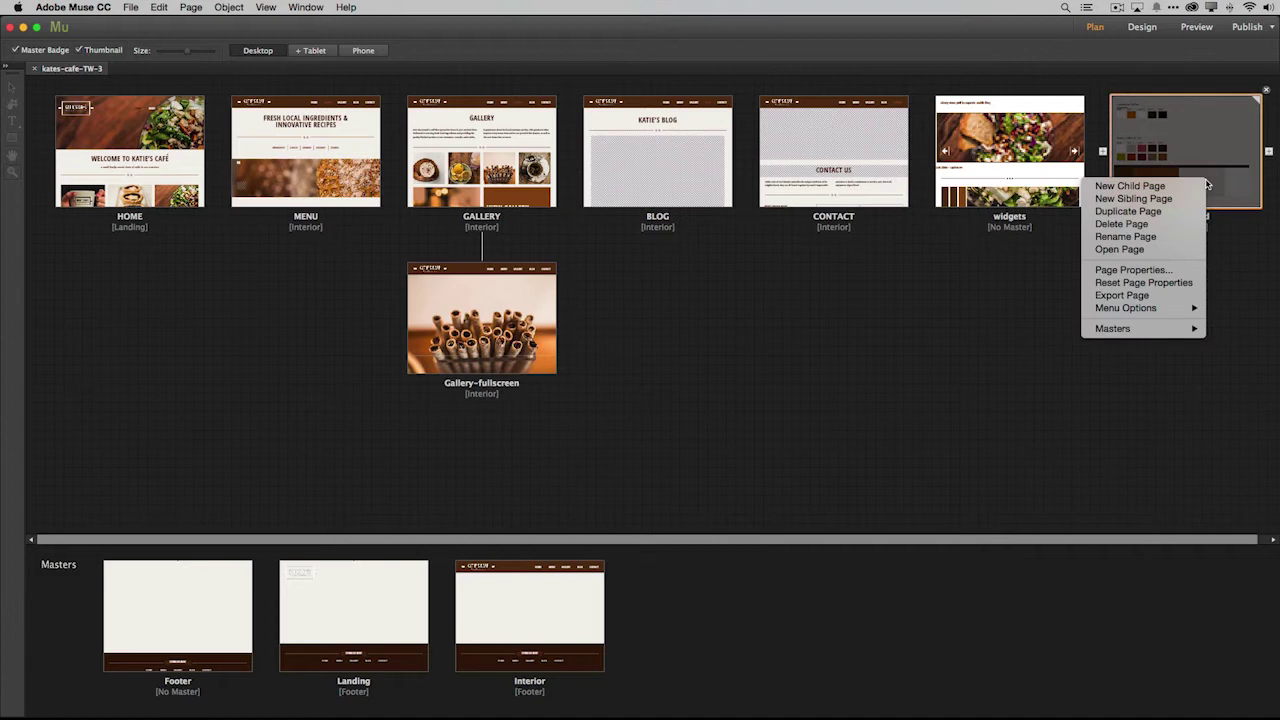
click(1229, 181)
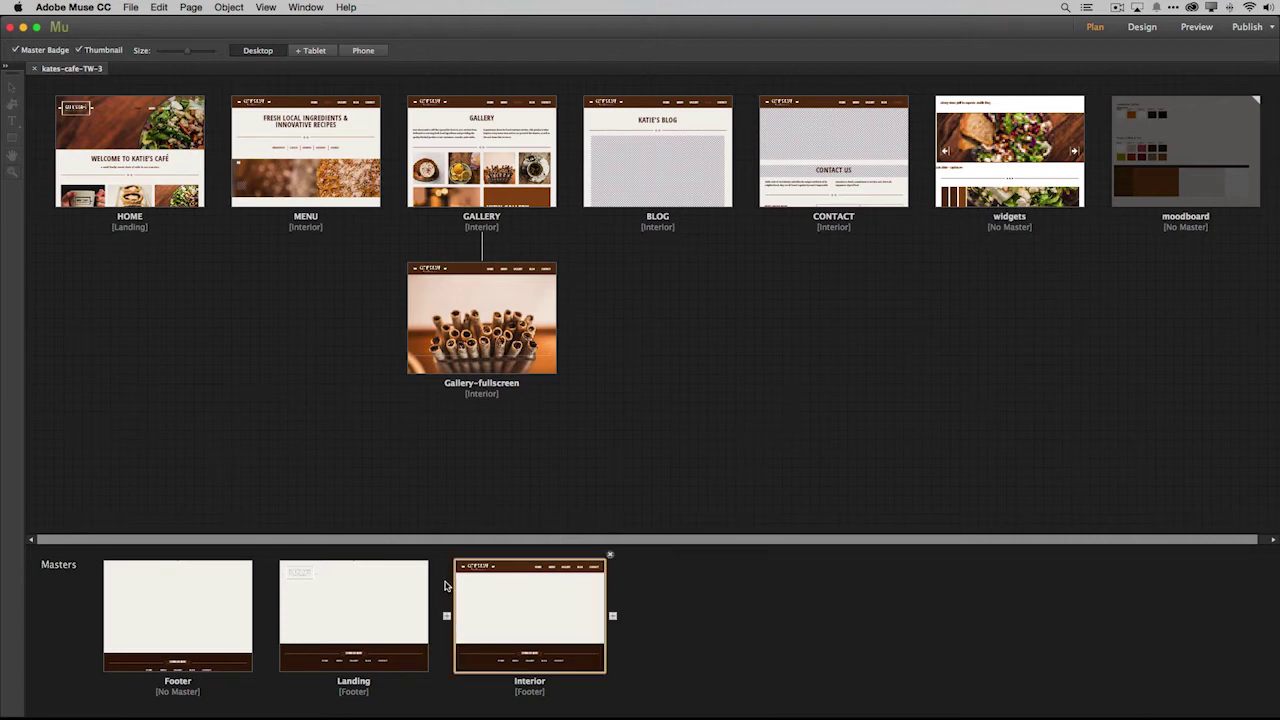
Add a new page based on the Interior master beside Gallery-fullscreen, under GALLERY, and name it Play
mouse_move(522, 634)
mouse_move(403, 604)
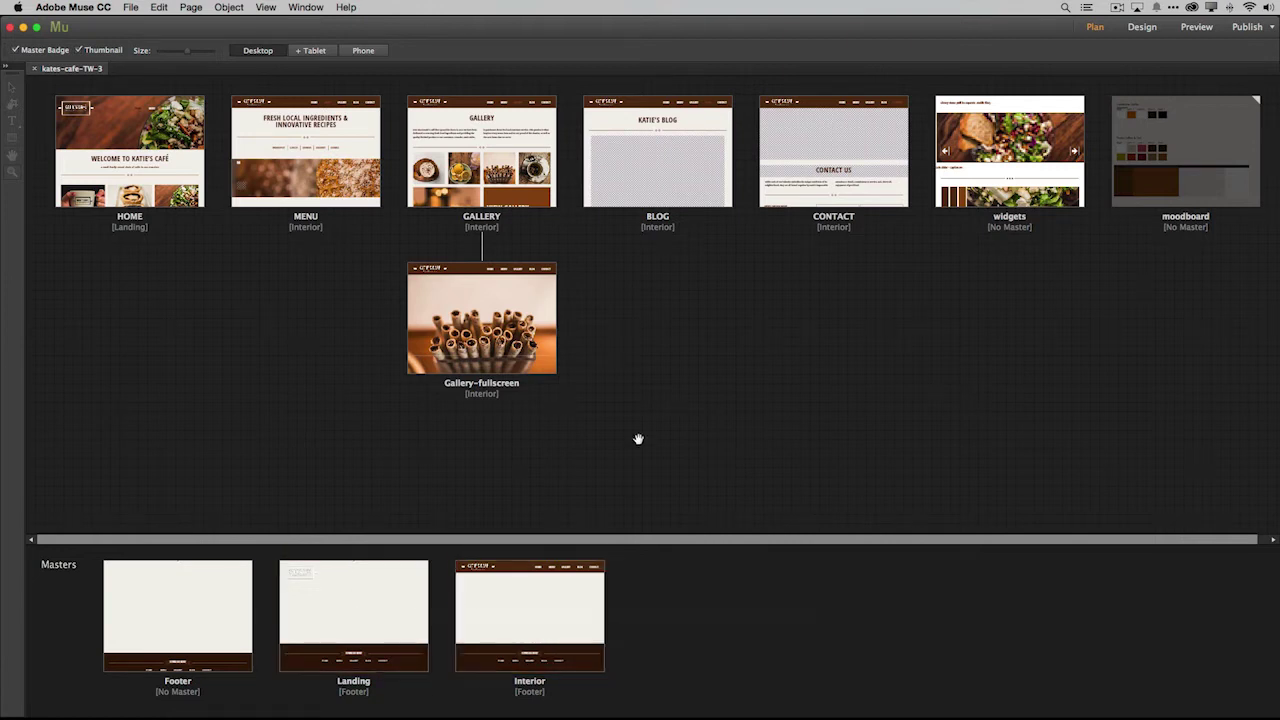
mouse_move(561, 320)
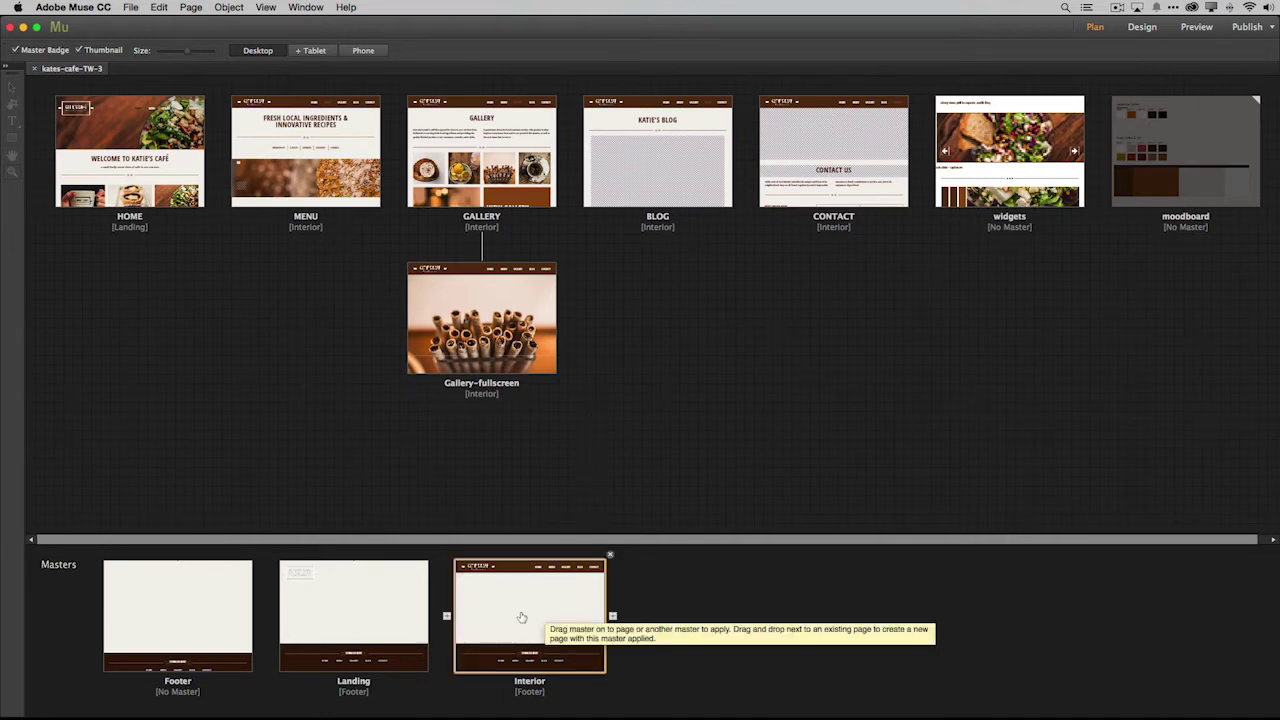
drag(521, 618, 556, 330)
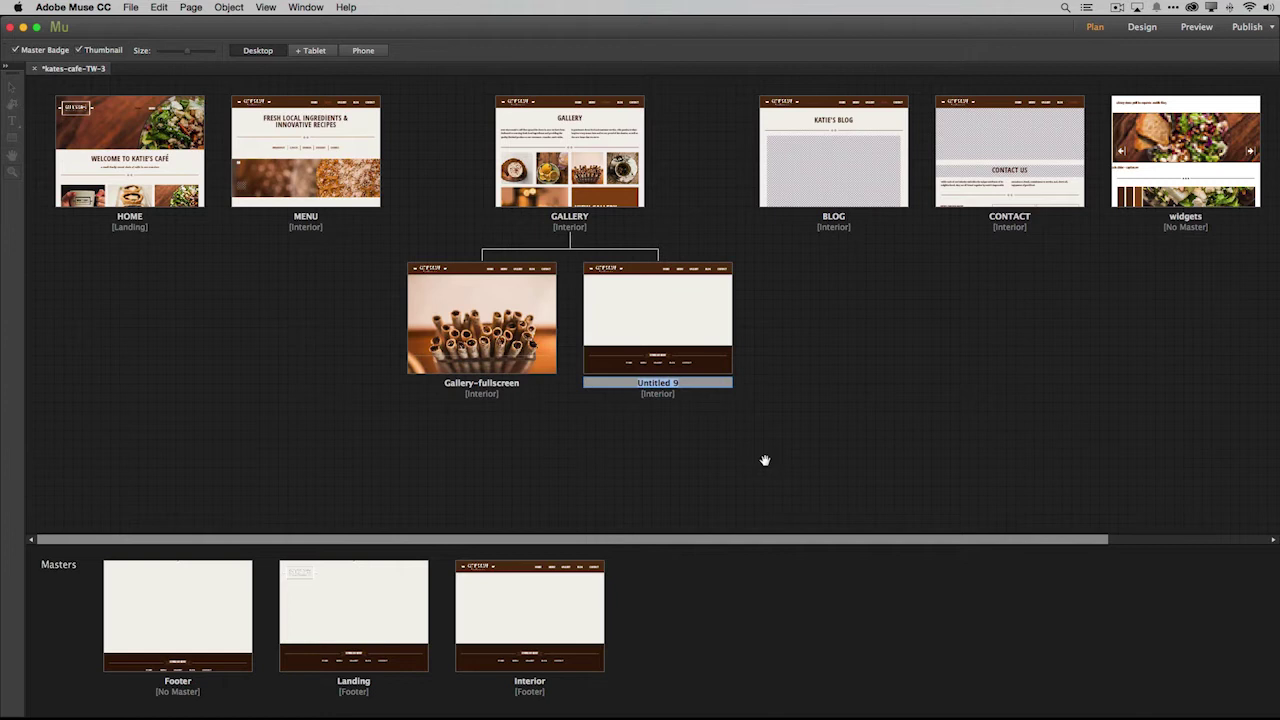
text(Play)
key(Return)
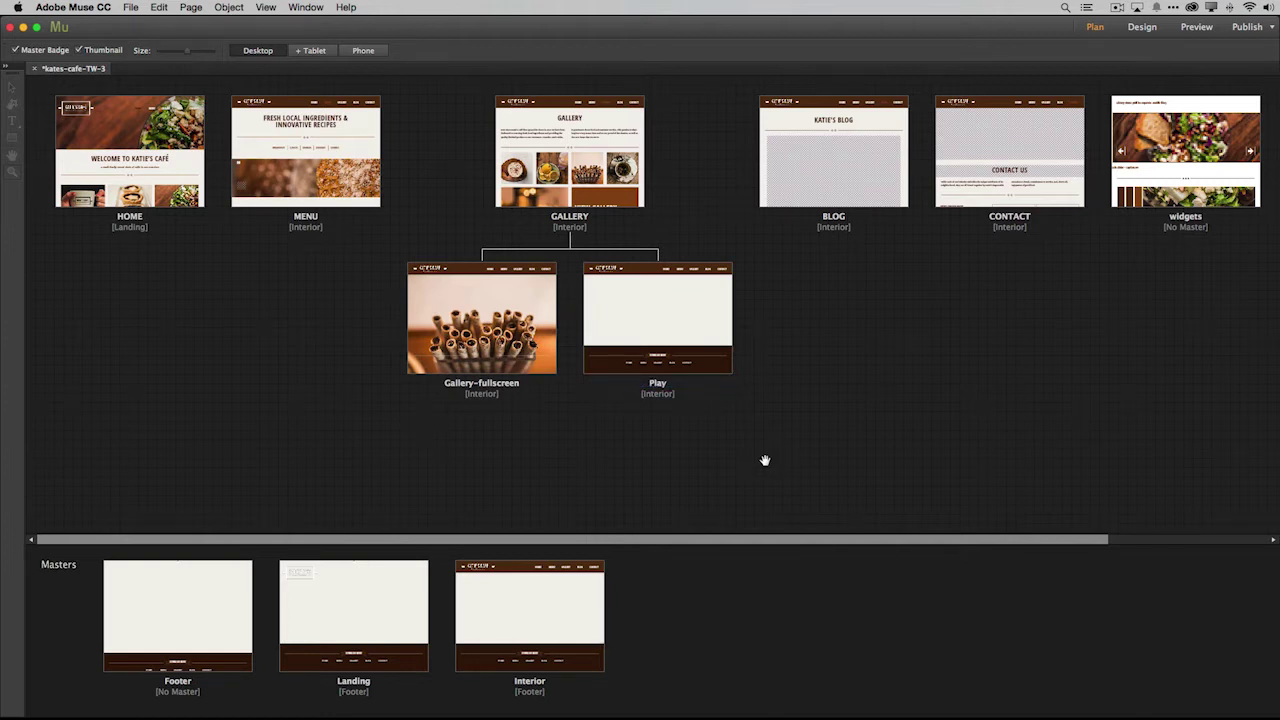
Open the Play page and place the "step 1" item from the Katies library folder at about X 112, Y 154
mouse_move(666, 338)
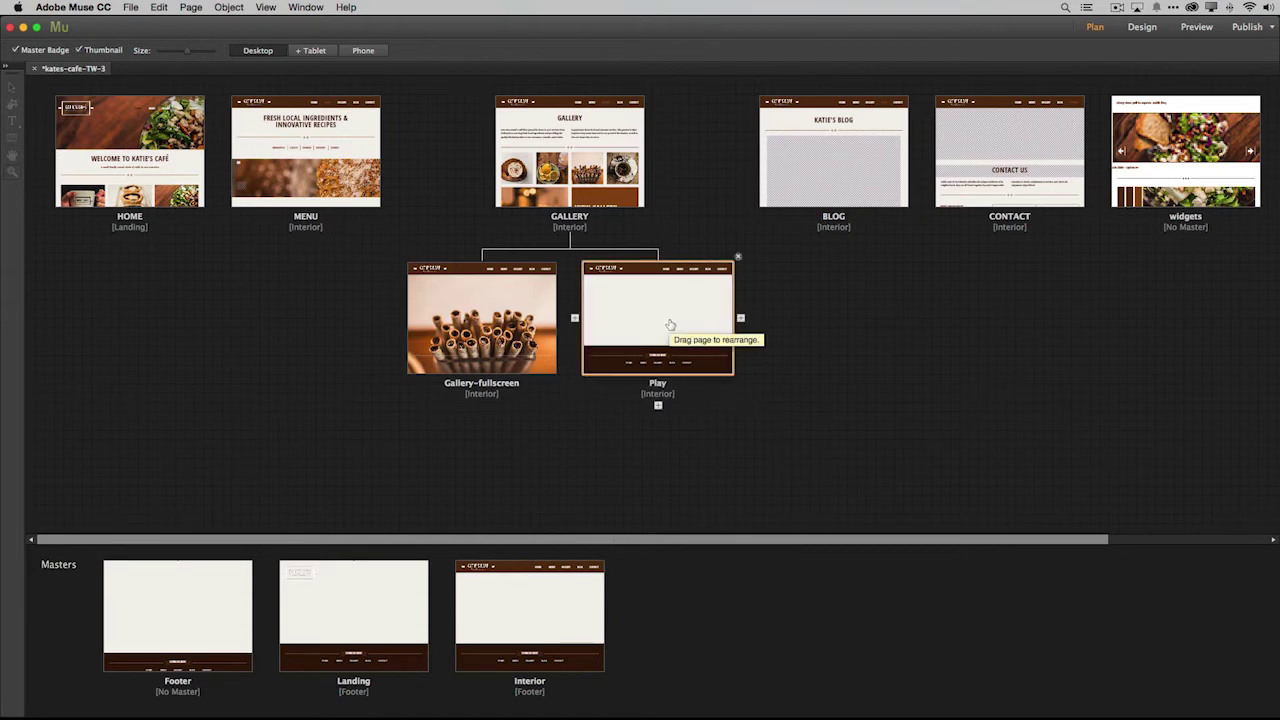
double_click(670, 324)
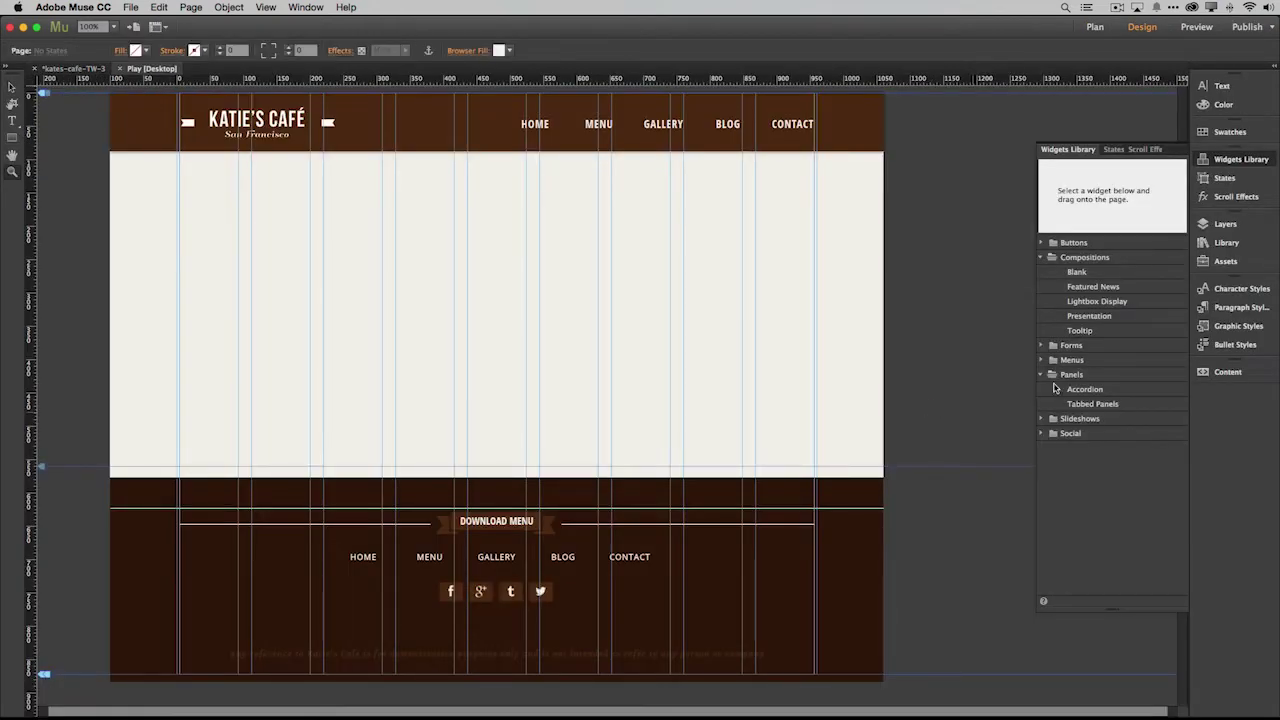
click(1224, 242)
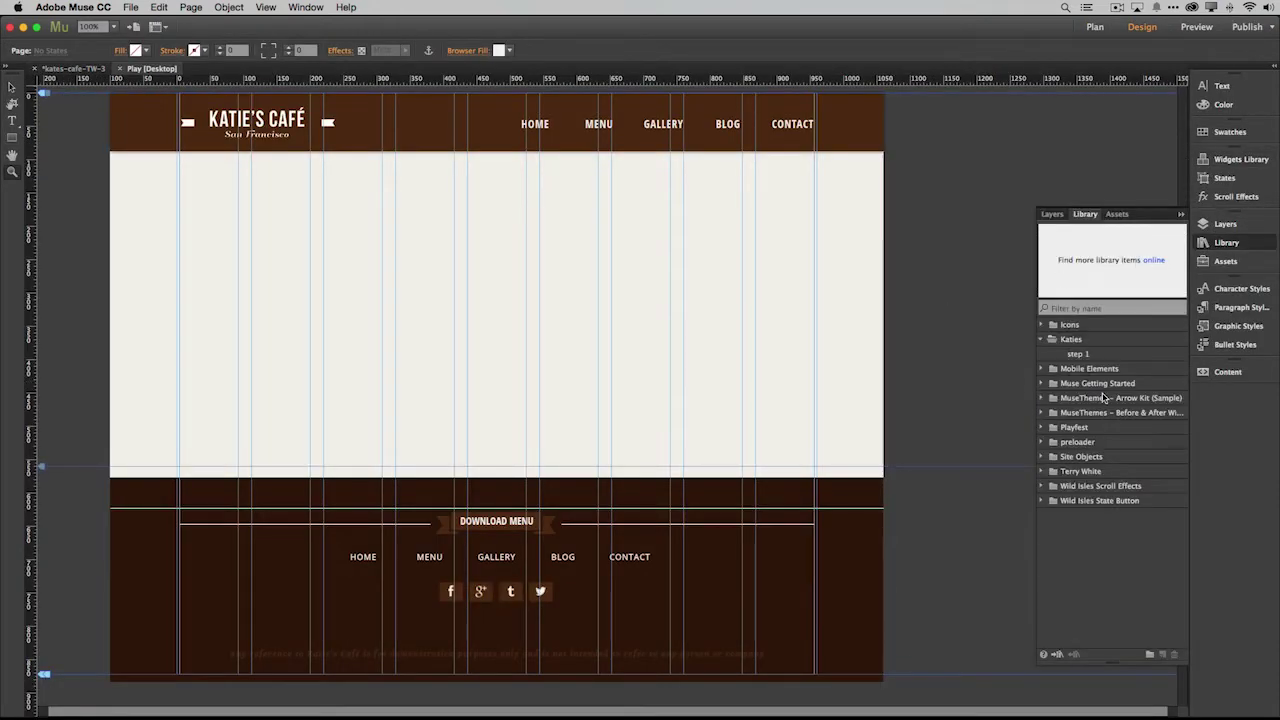
click(1079, 355)
drag(1079, 355, 267, 218)
click(347, 235)
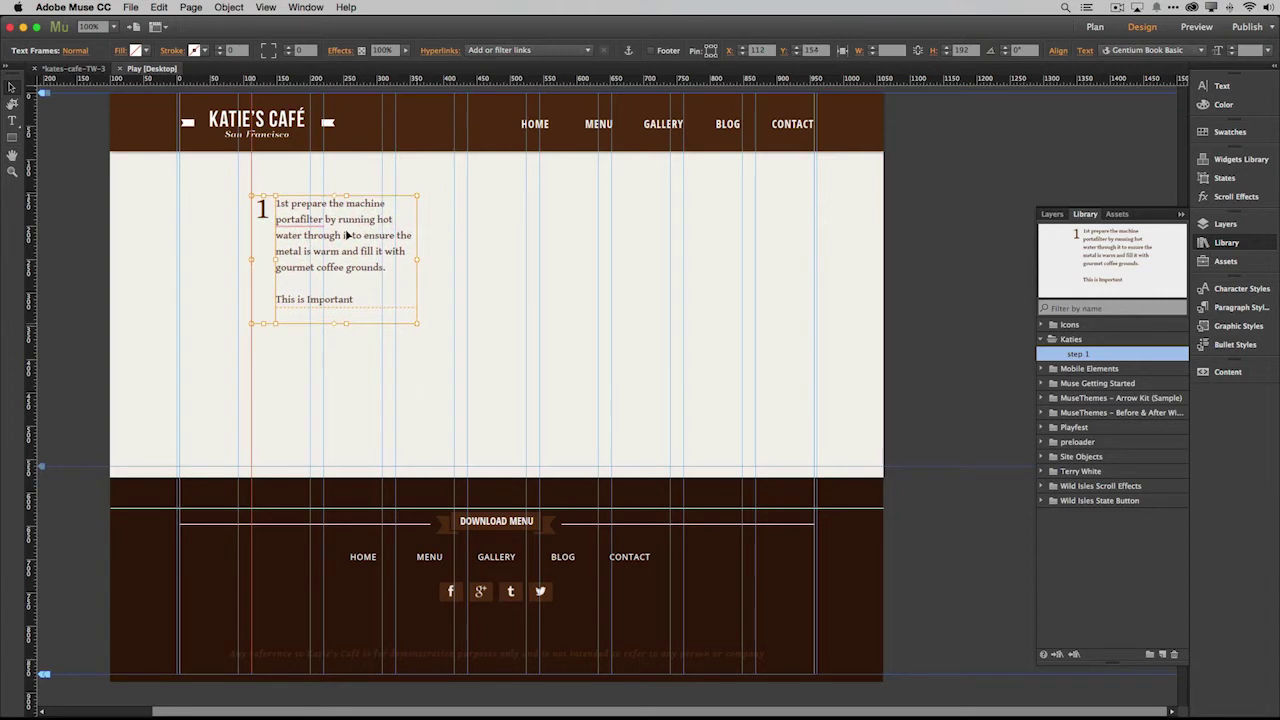
click(440, 265)
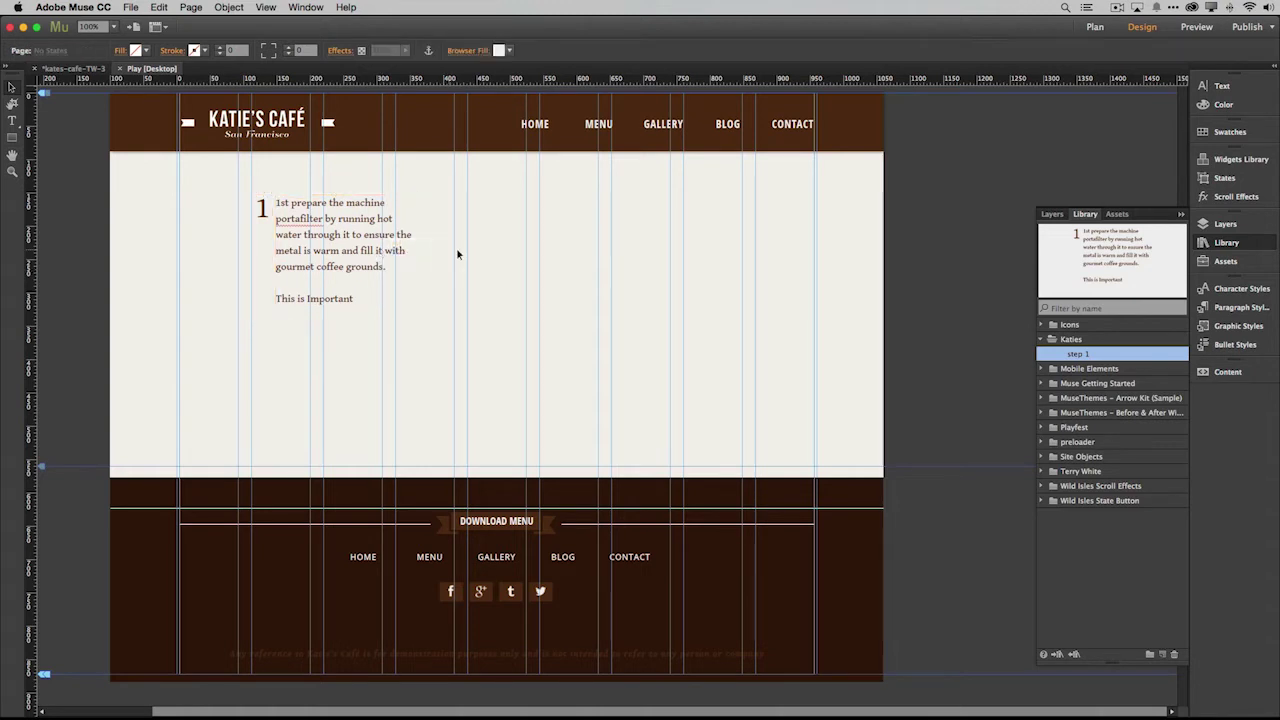
Format the "st" of "1st" in the placed paragraph as superscript, trying subscript on and off along the way
double_click(318, 218)
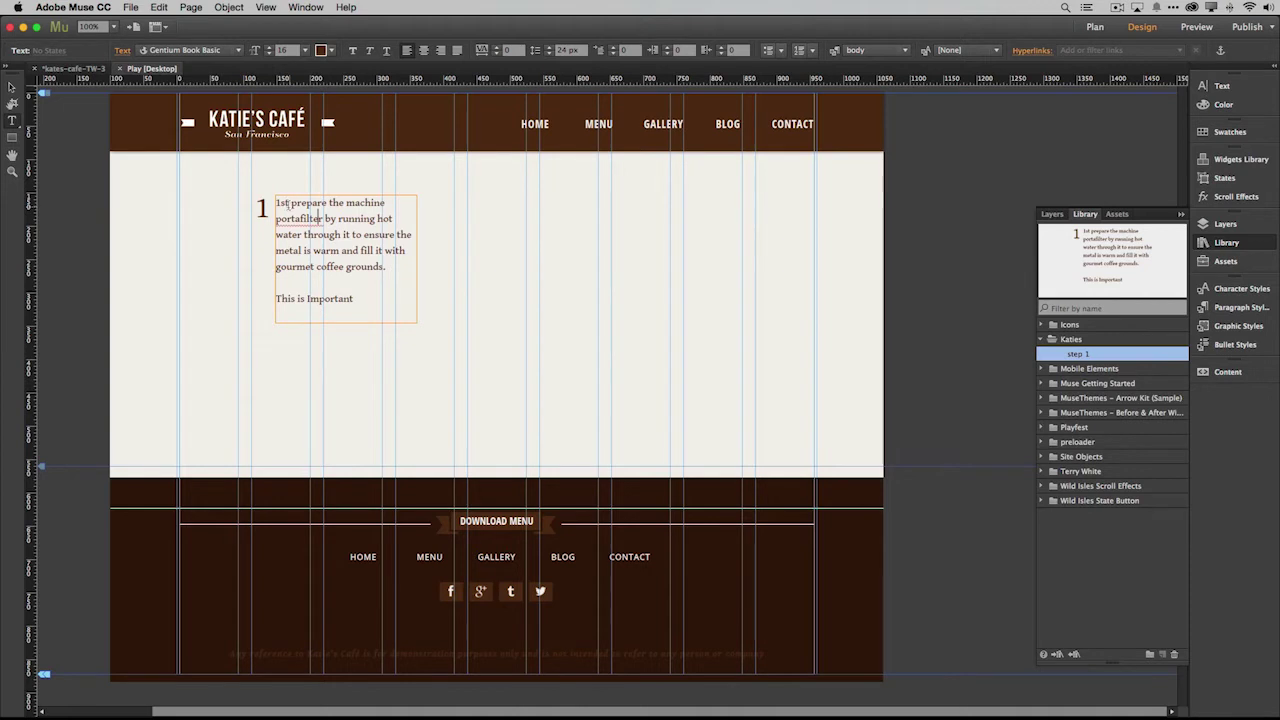
drag(281, 203, 288, 203)
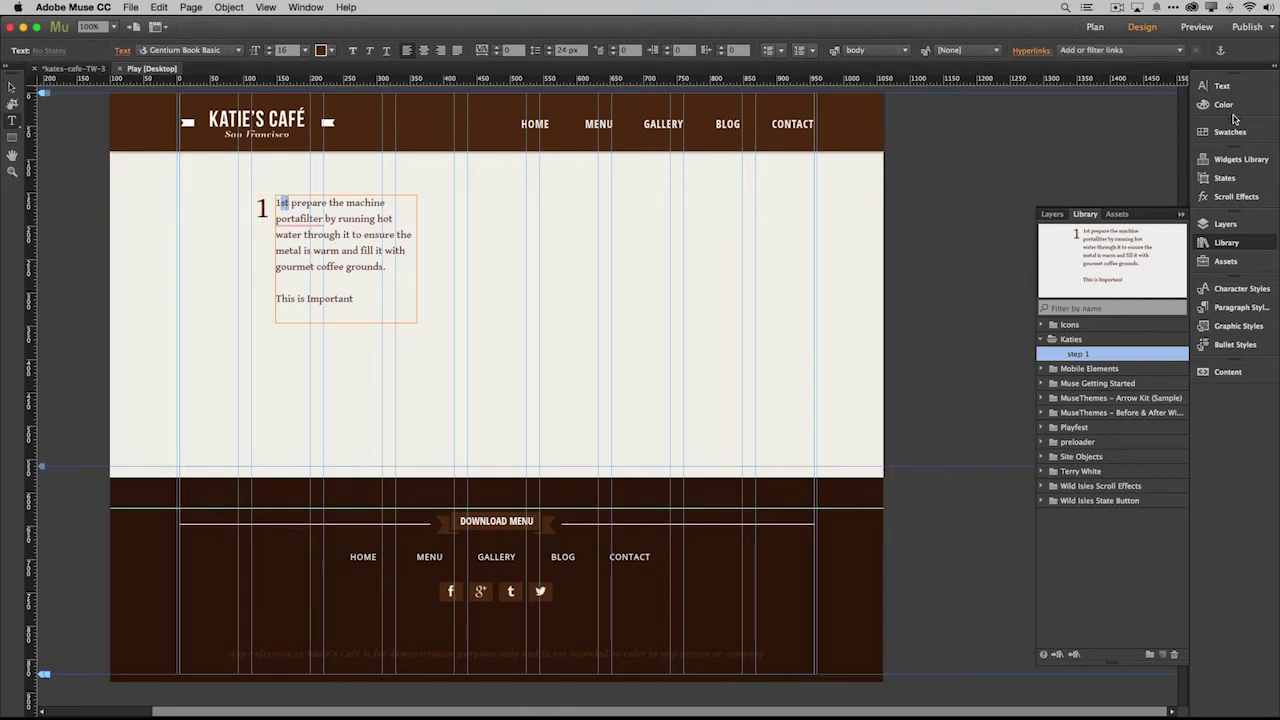
click(1222, 86)
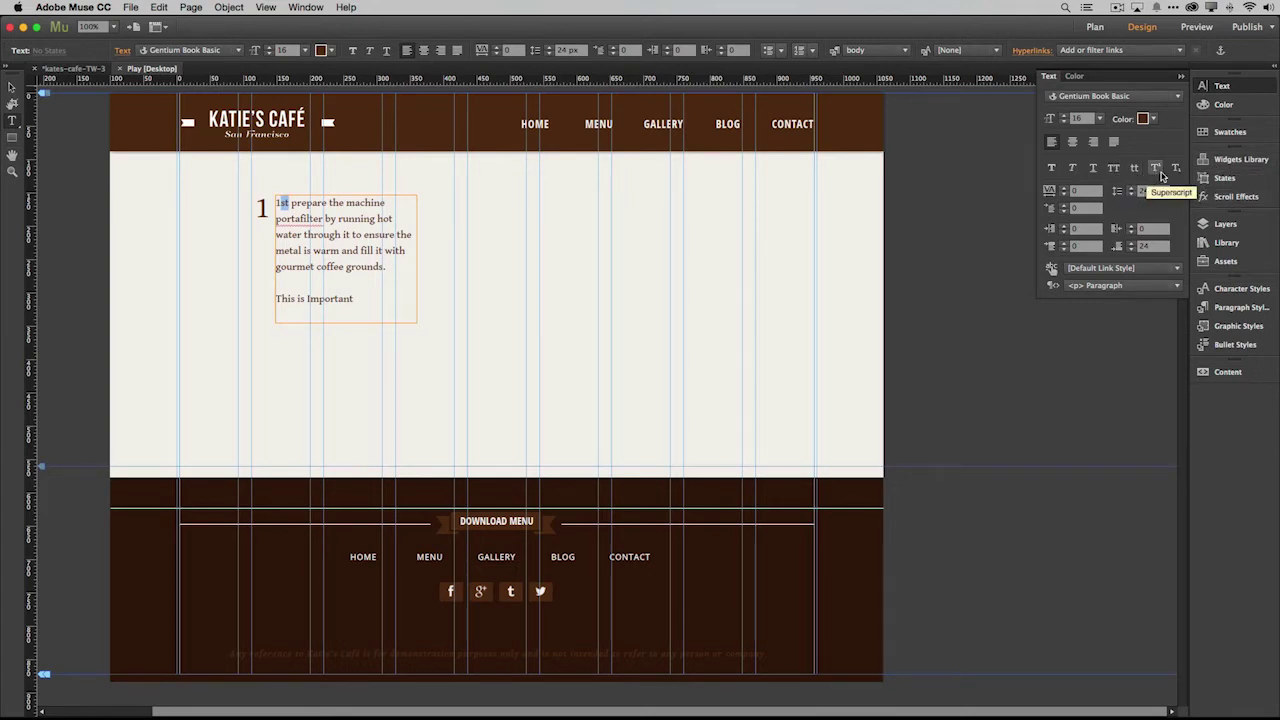
click(1155, 167)
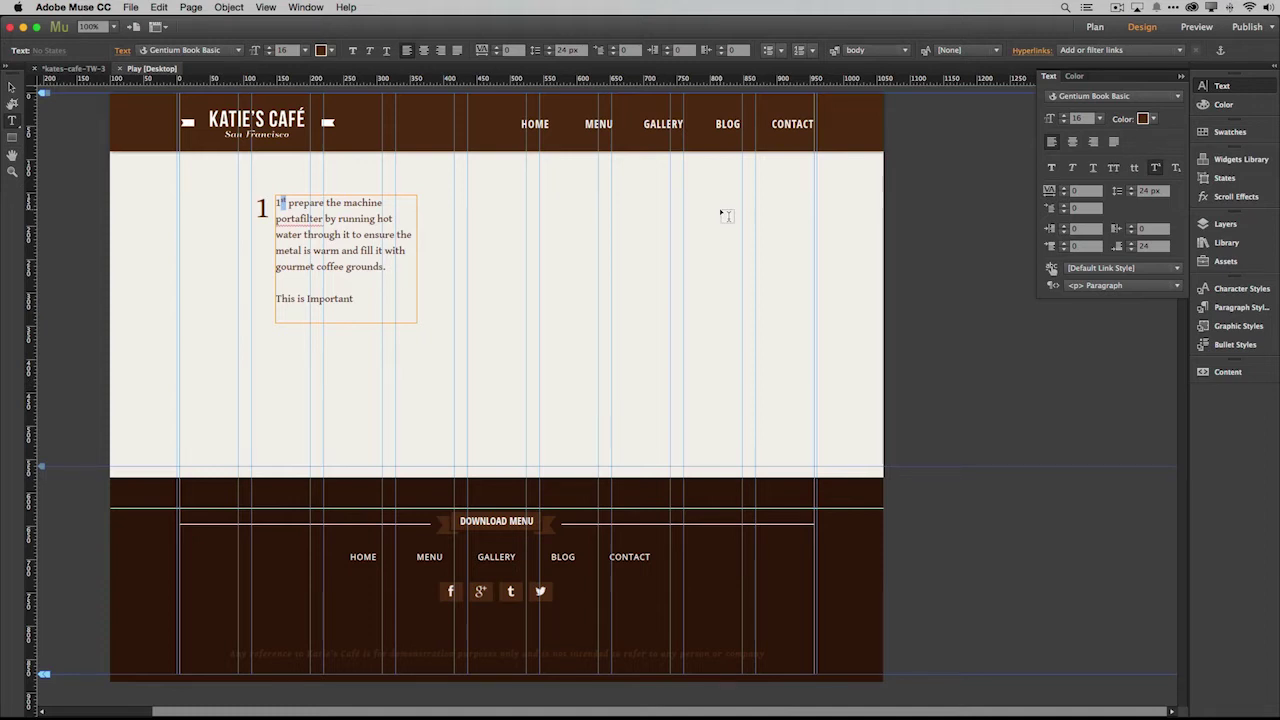
click(1177, 169)
click(1177, 169)
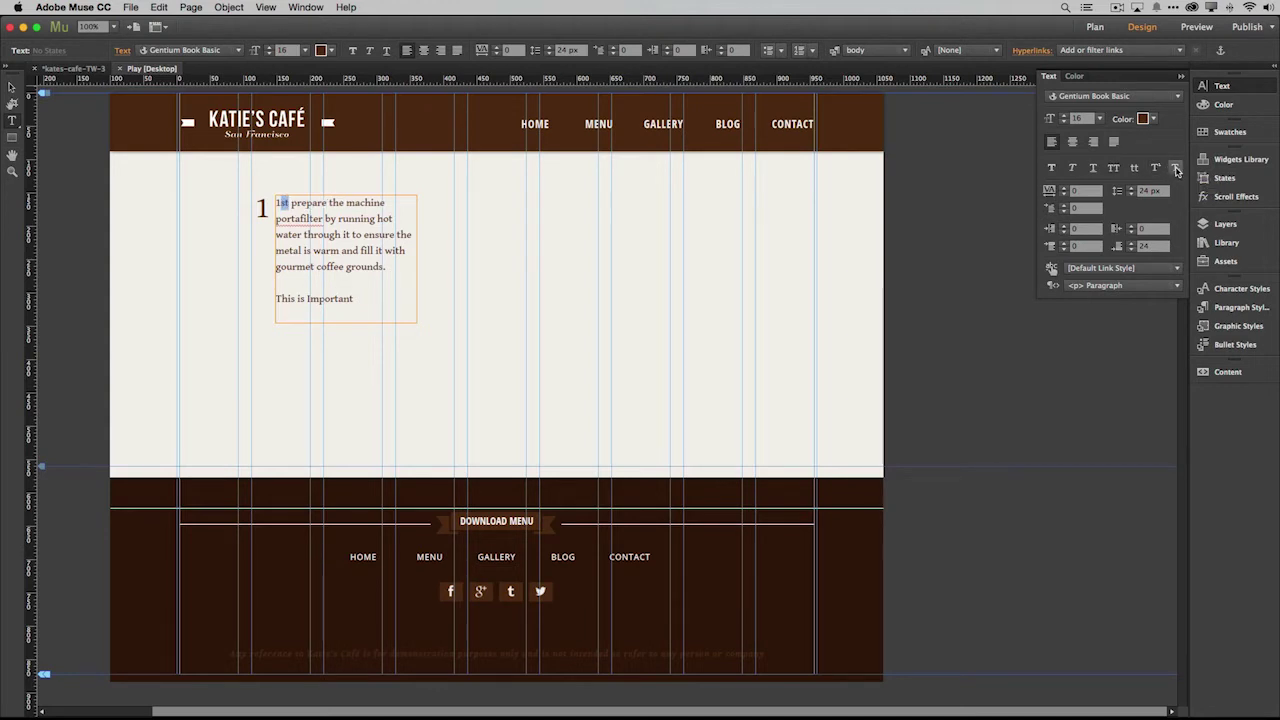
click(1157, 170)
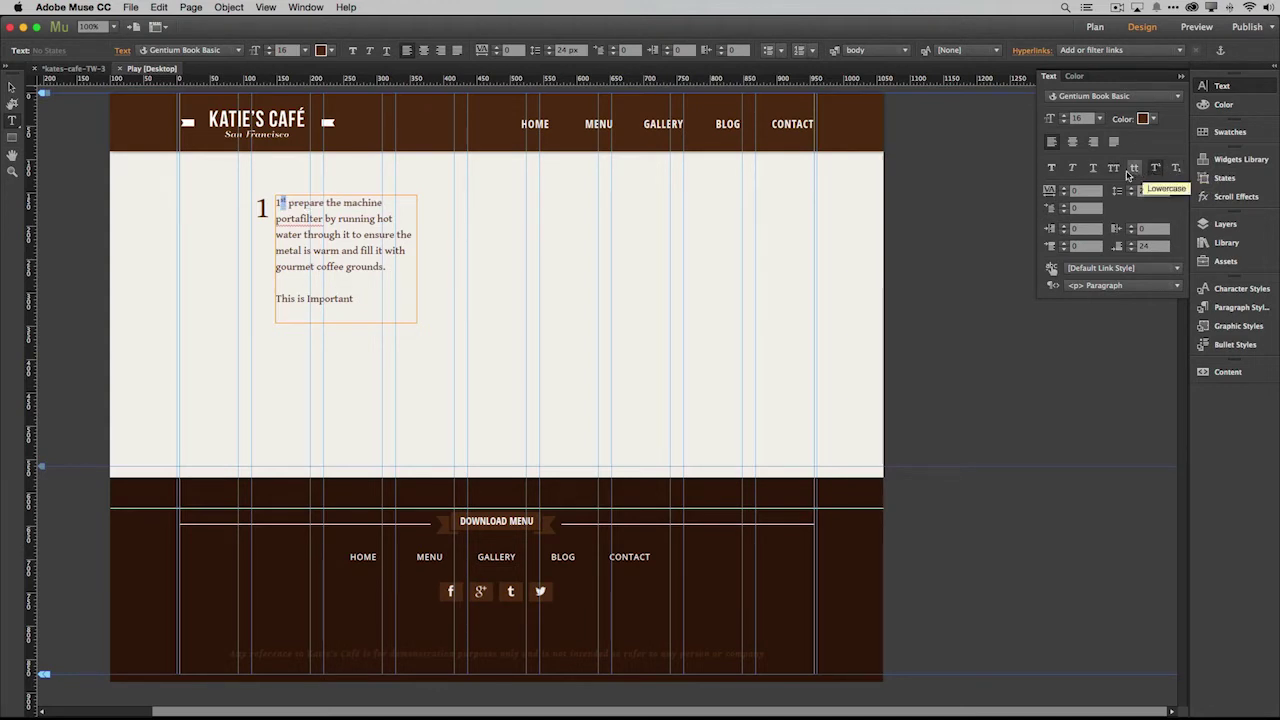
Try lowercase on the "This is Important" line, set it to uppercase, and leave text editing
drag(355, 298, 270, 300)
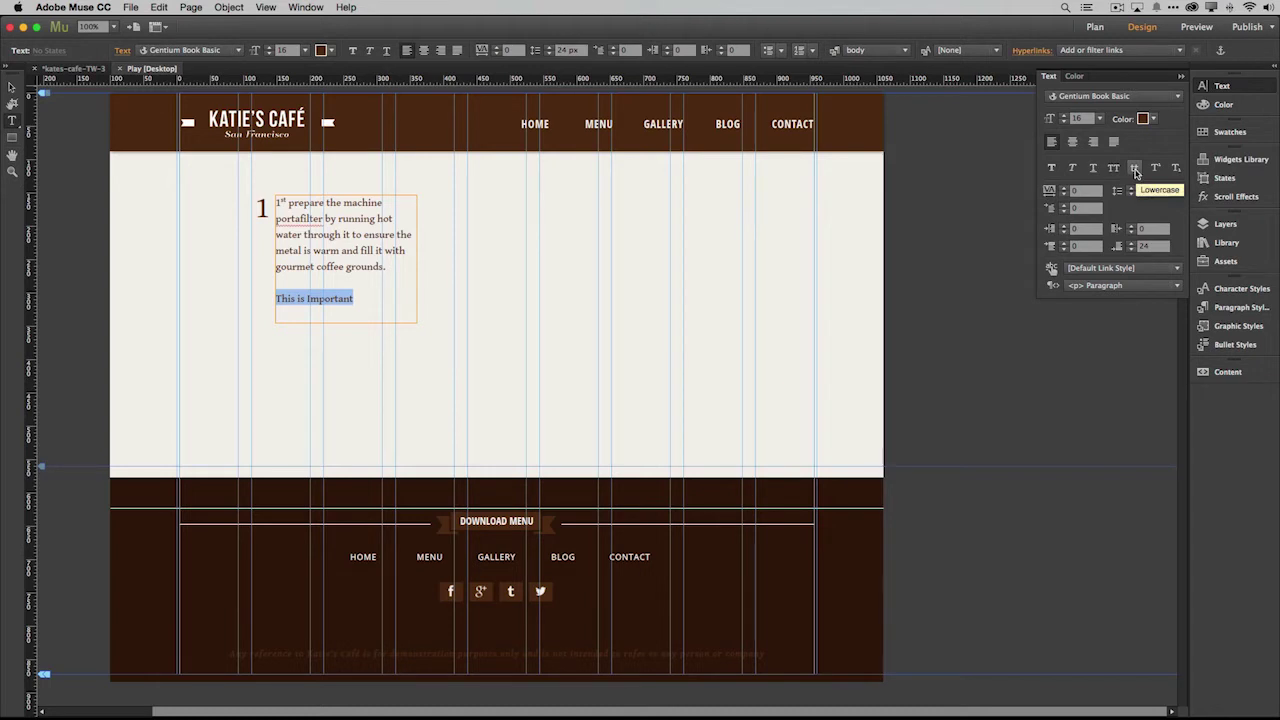
click(1135, 169)
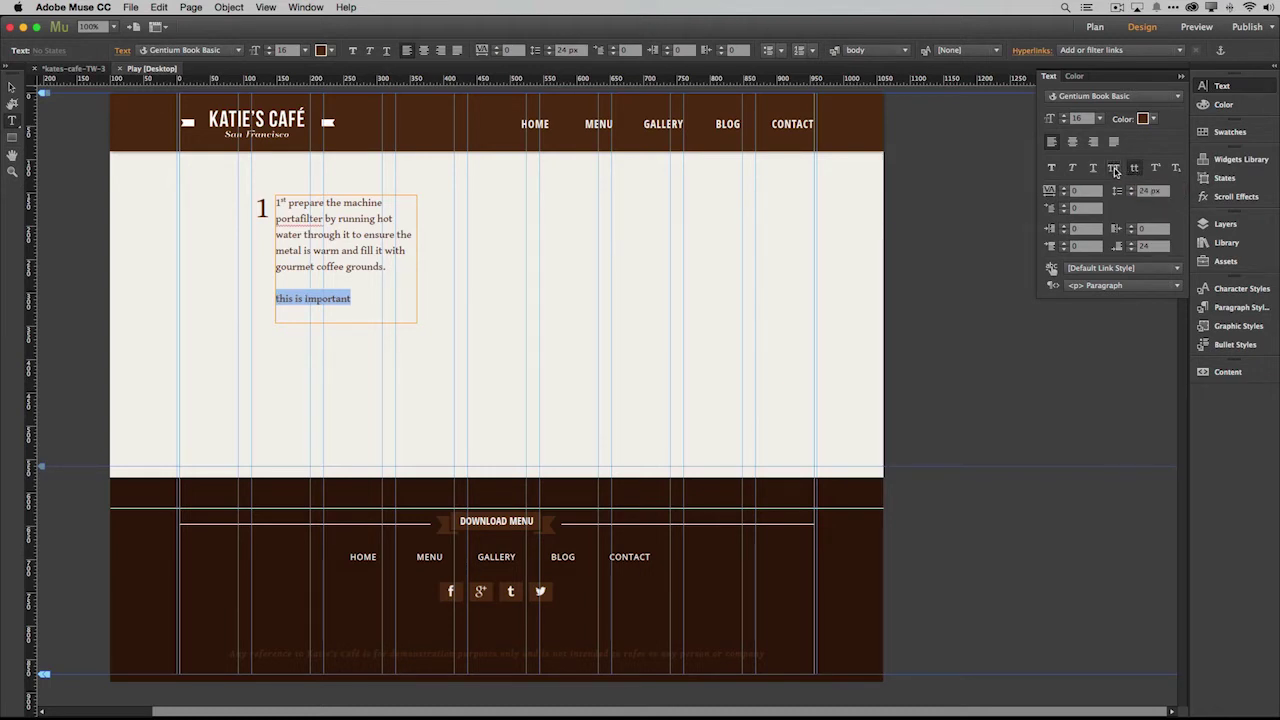
click(1114, 169)
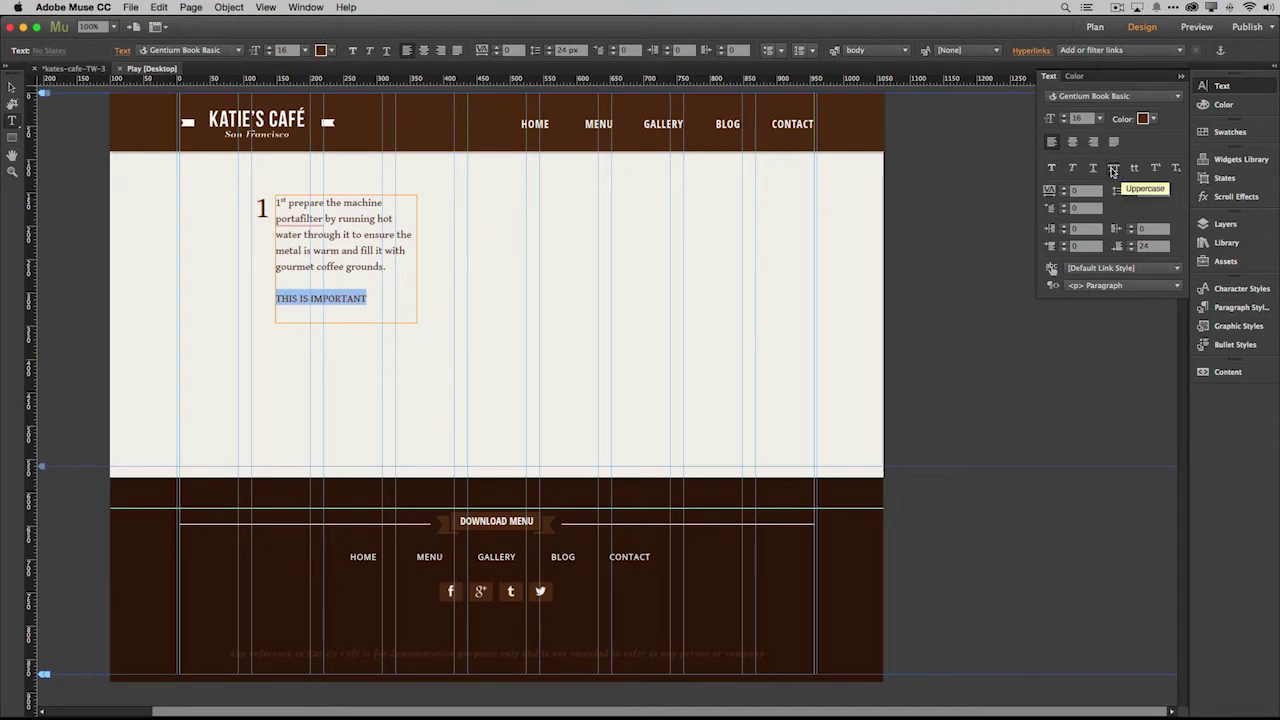
click(1113, 170)
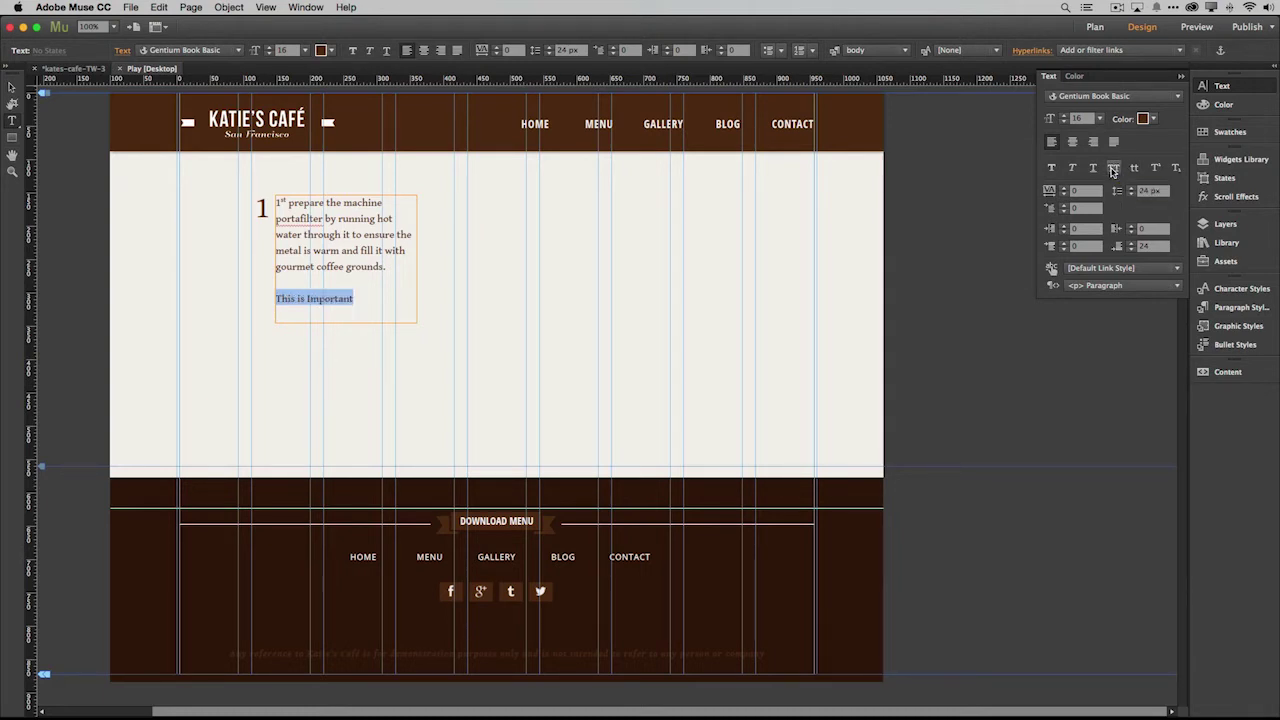
click(1113, 170)
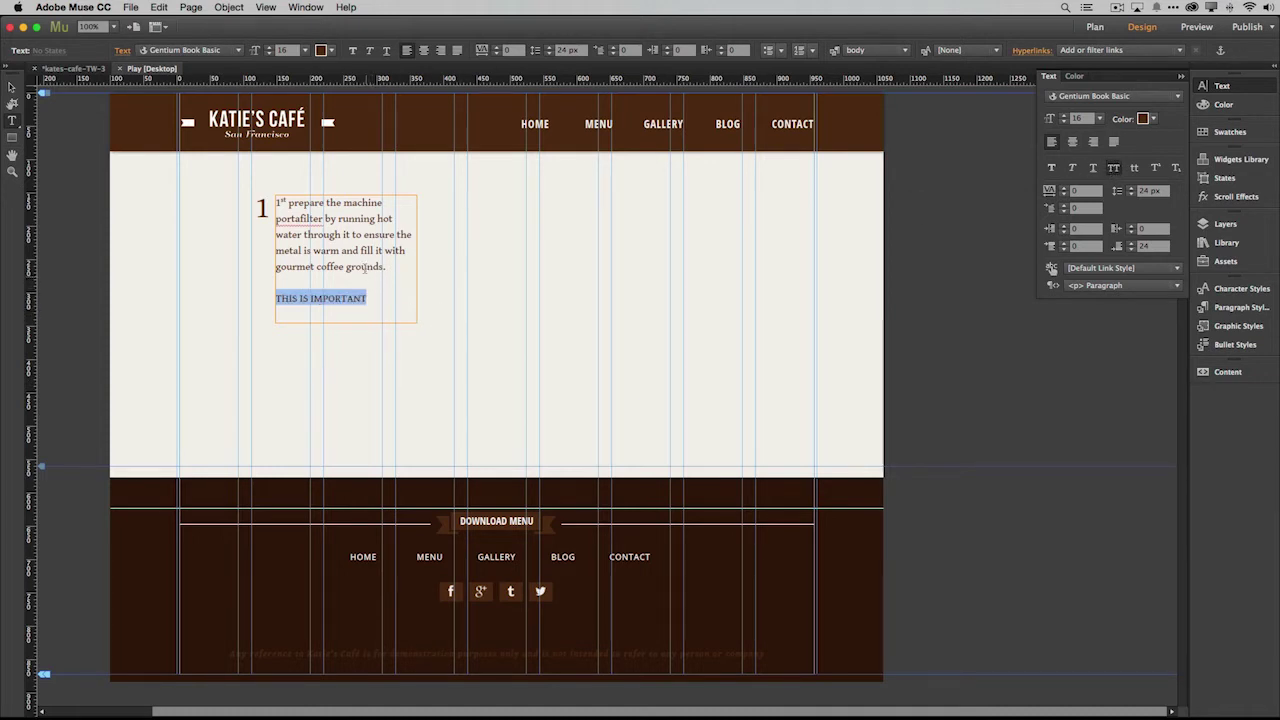
click(11, 87)
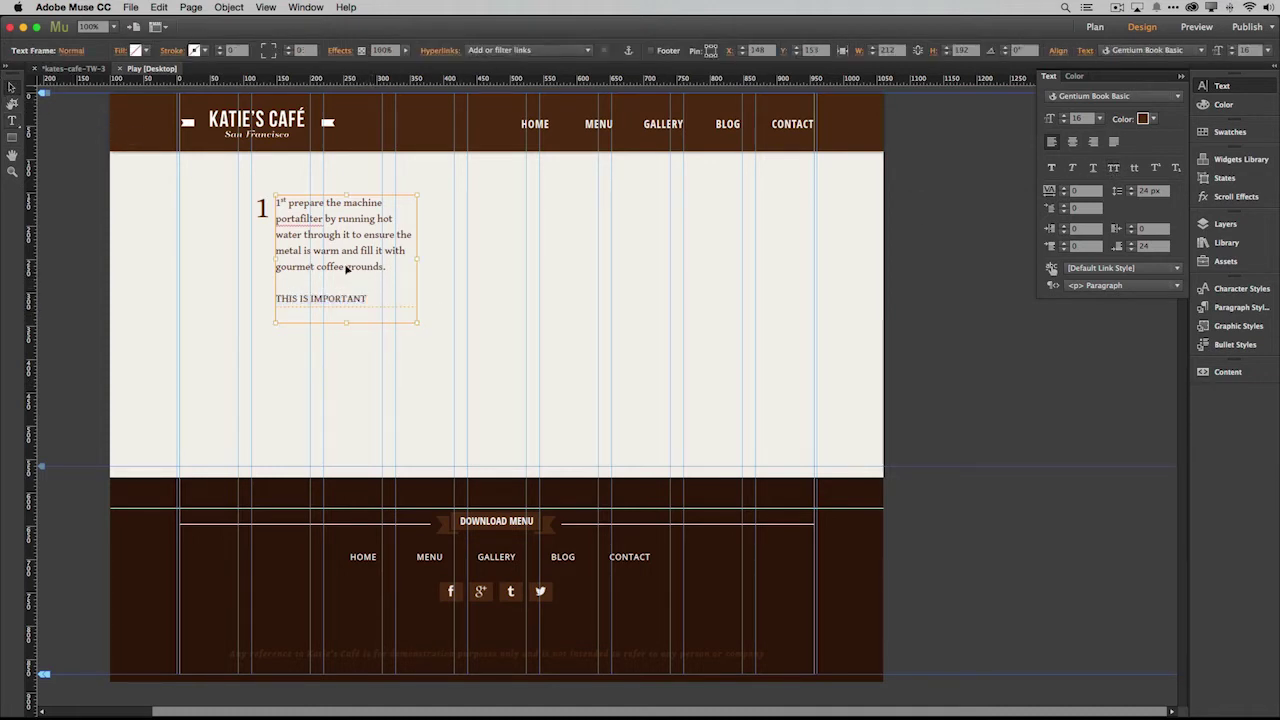
Delete the placed step 1 item from the Play page and place a Tooltip composition widget at about X 116, Y 164
drag(213, 178, 450, 343)
key(Delete)
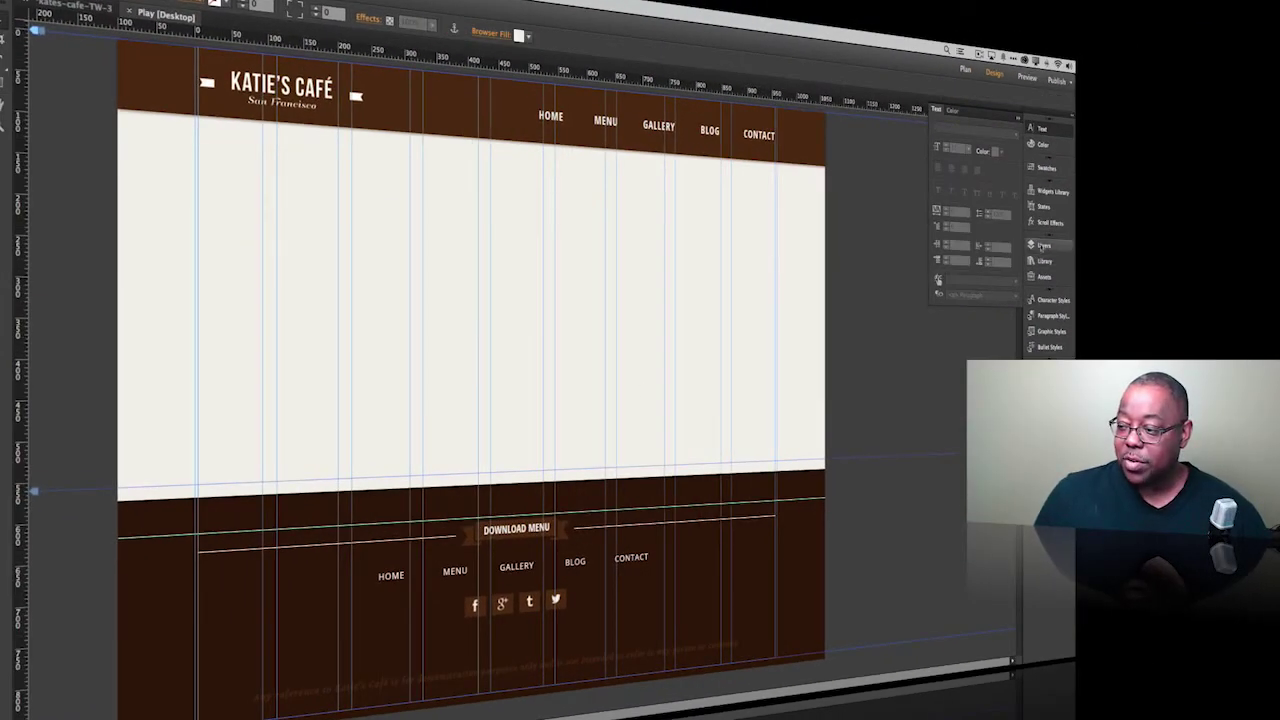
click(1040, 191)
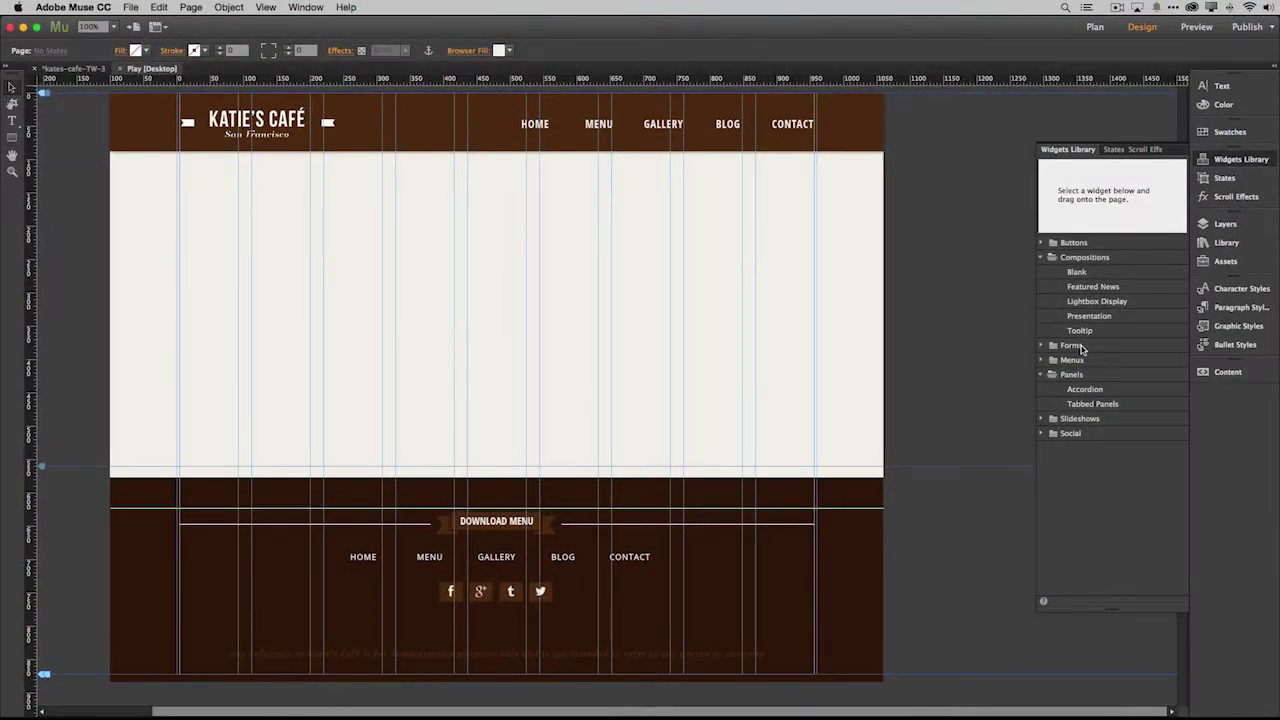
click(1080, 331)
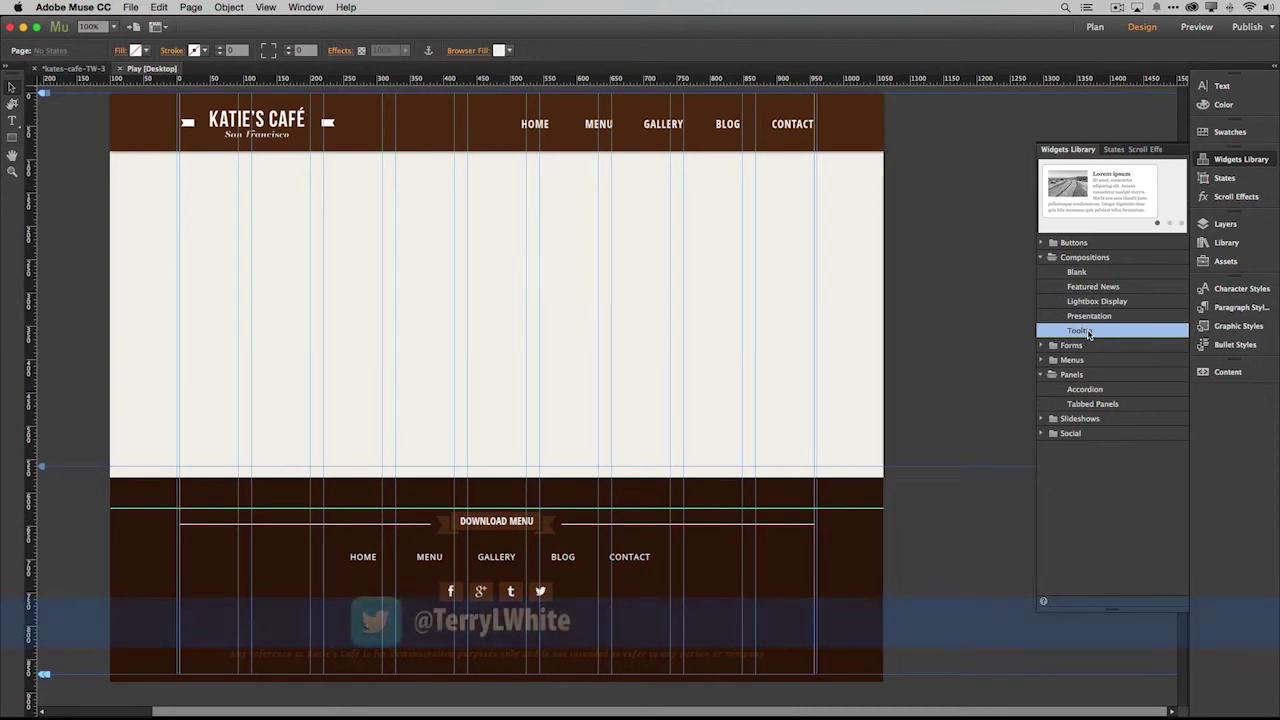
drag(1088, 333, 288, 195)
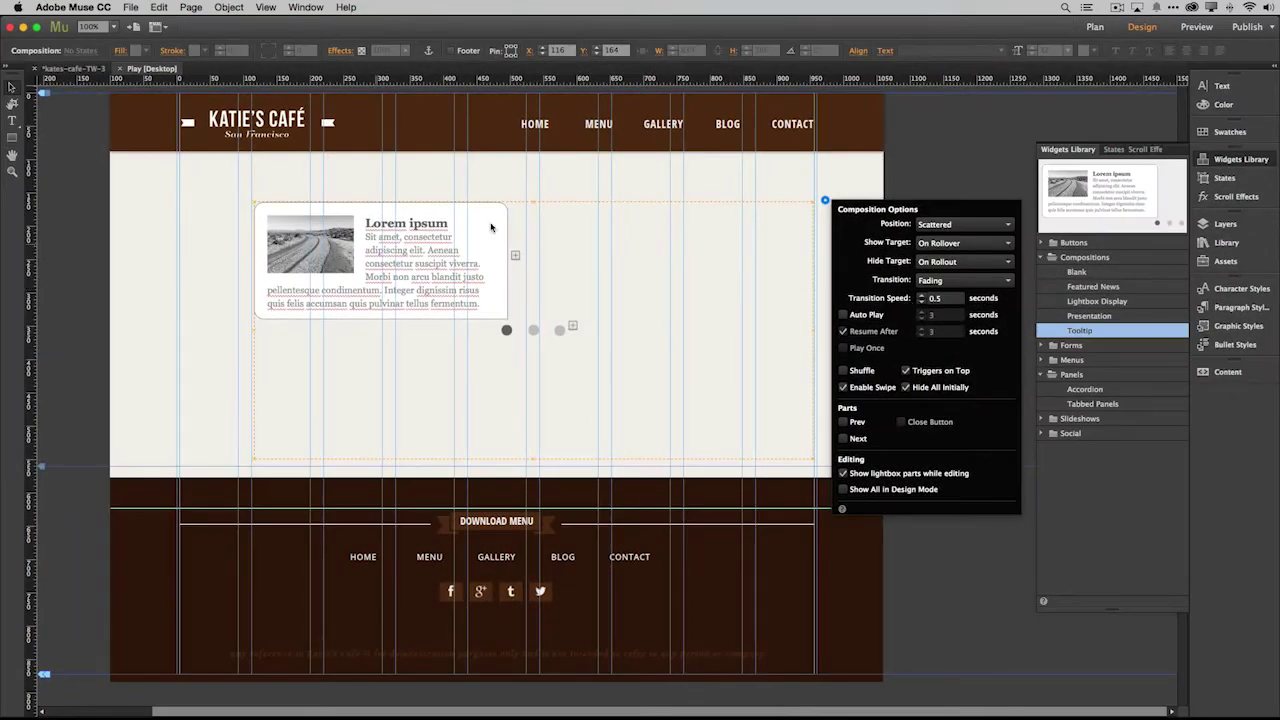
Clear all styling and the widget contents from the placed Tooltip composition, and deselect it
right_click(487, 227)
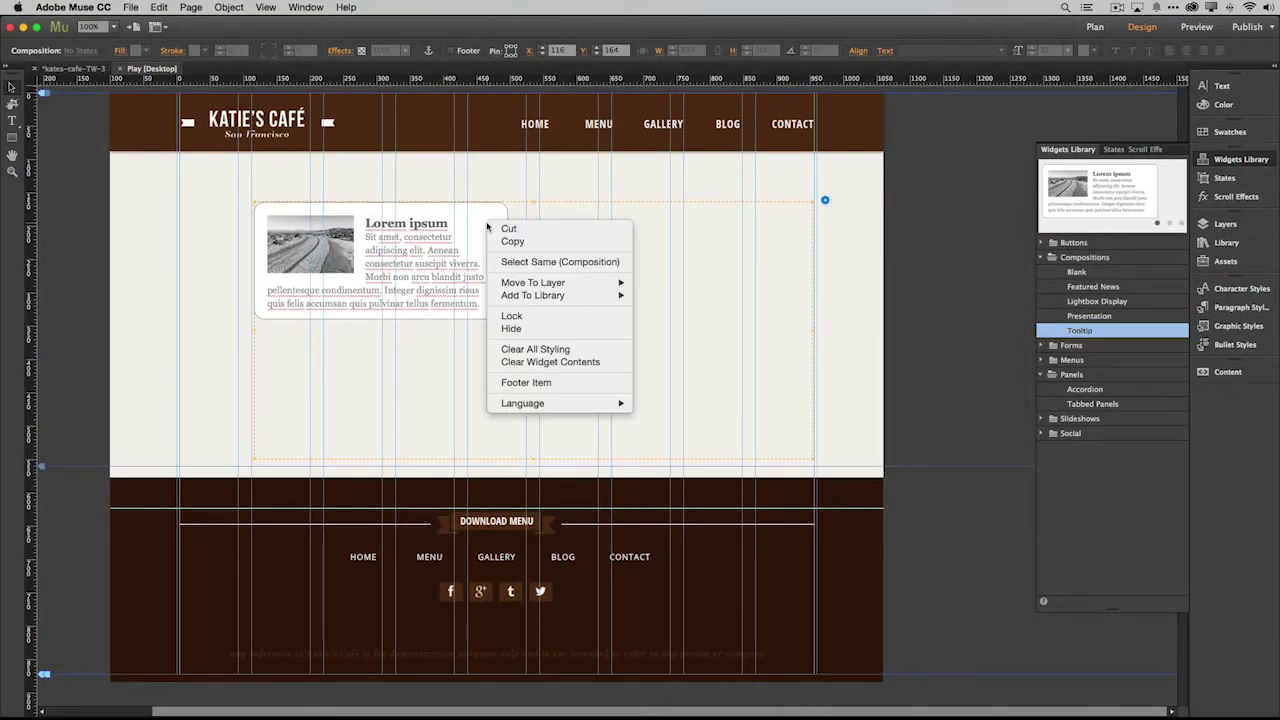
click(519, 350)
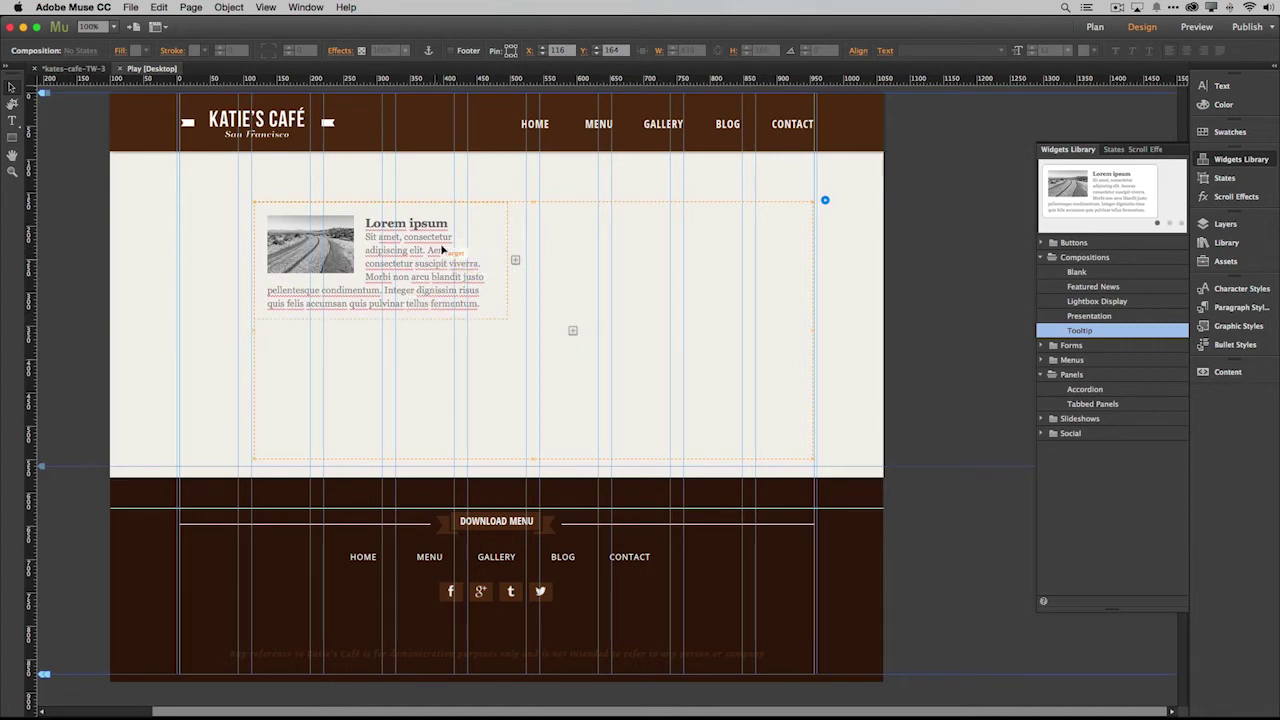
right_click(488, 219)
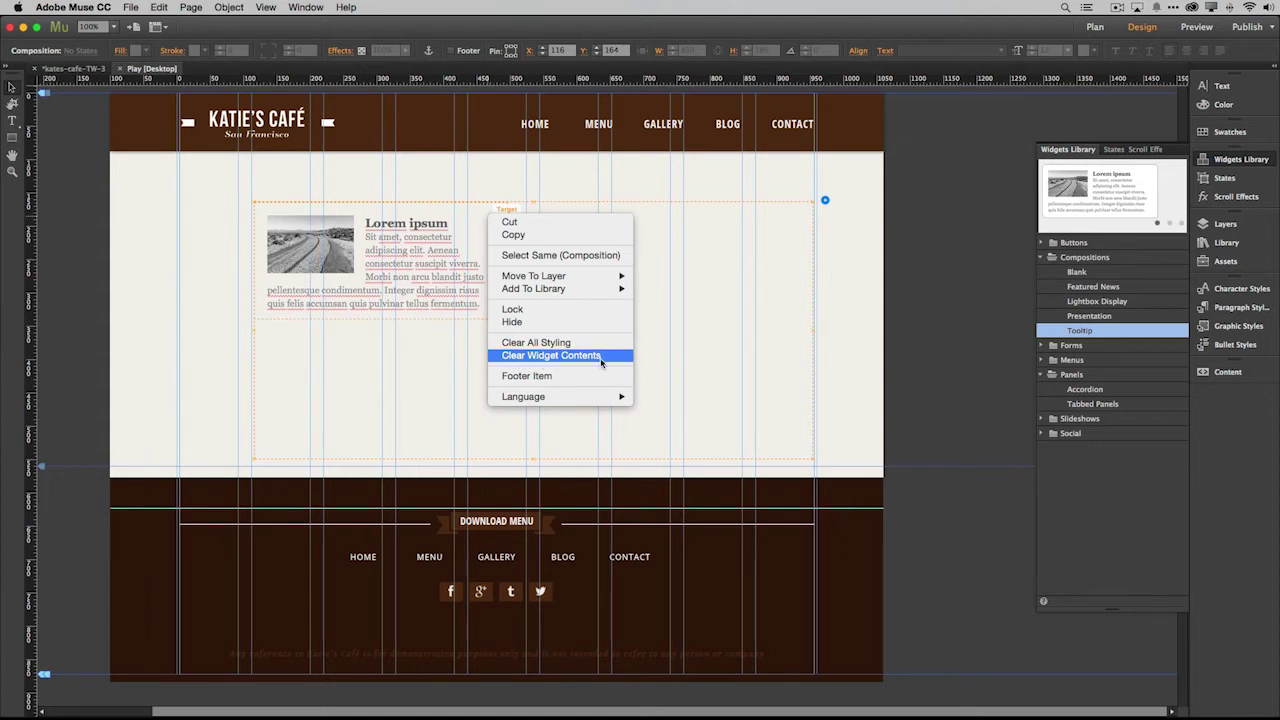
click(545, 356)
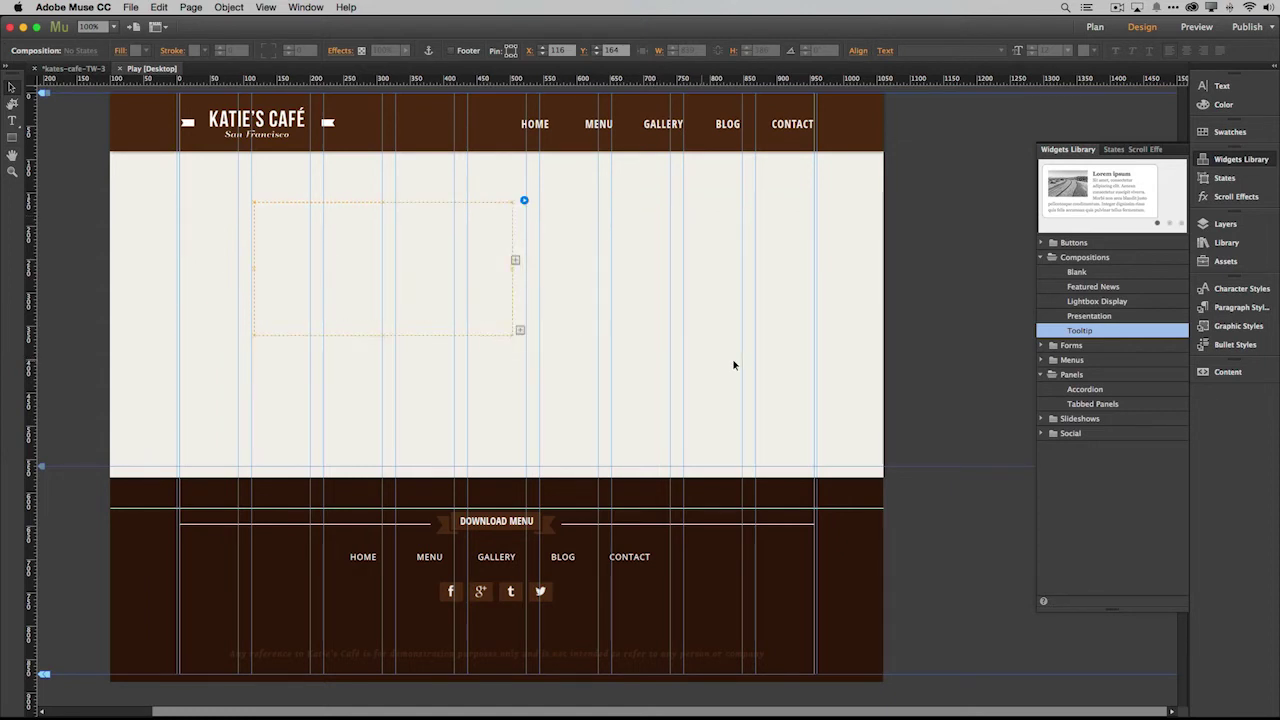
click(870, 340)
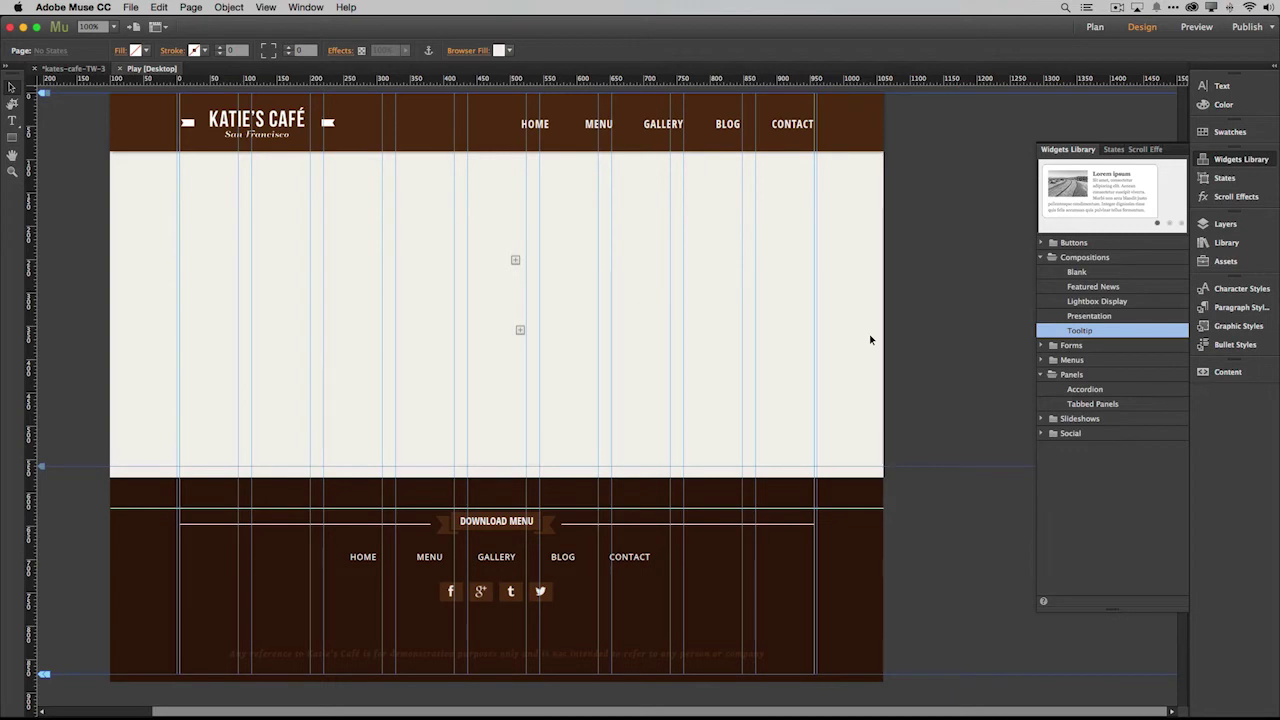
Show frame edges on the page and enlarge the Tooltip composition's trigger to about 54 by 51
click(266, 7)
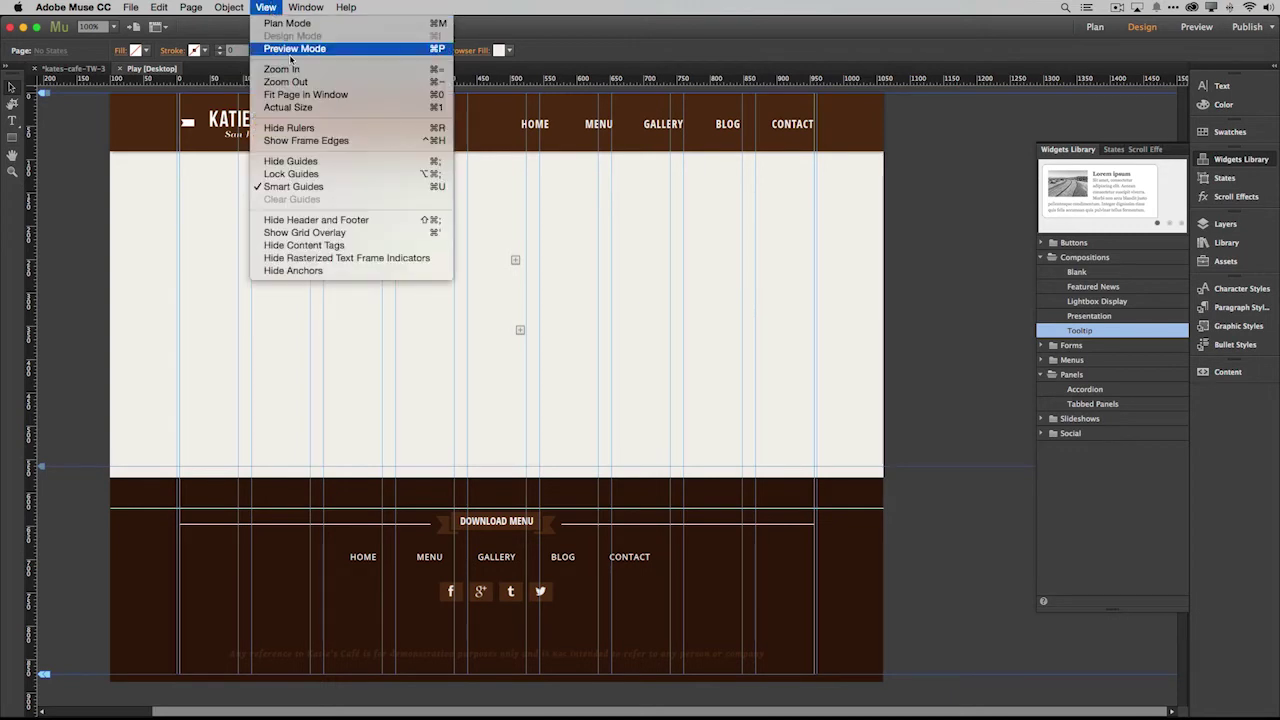
click(330, 141)
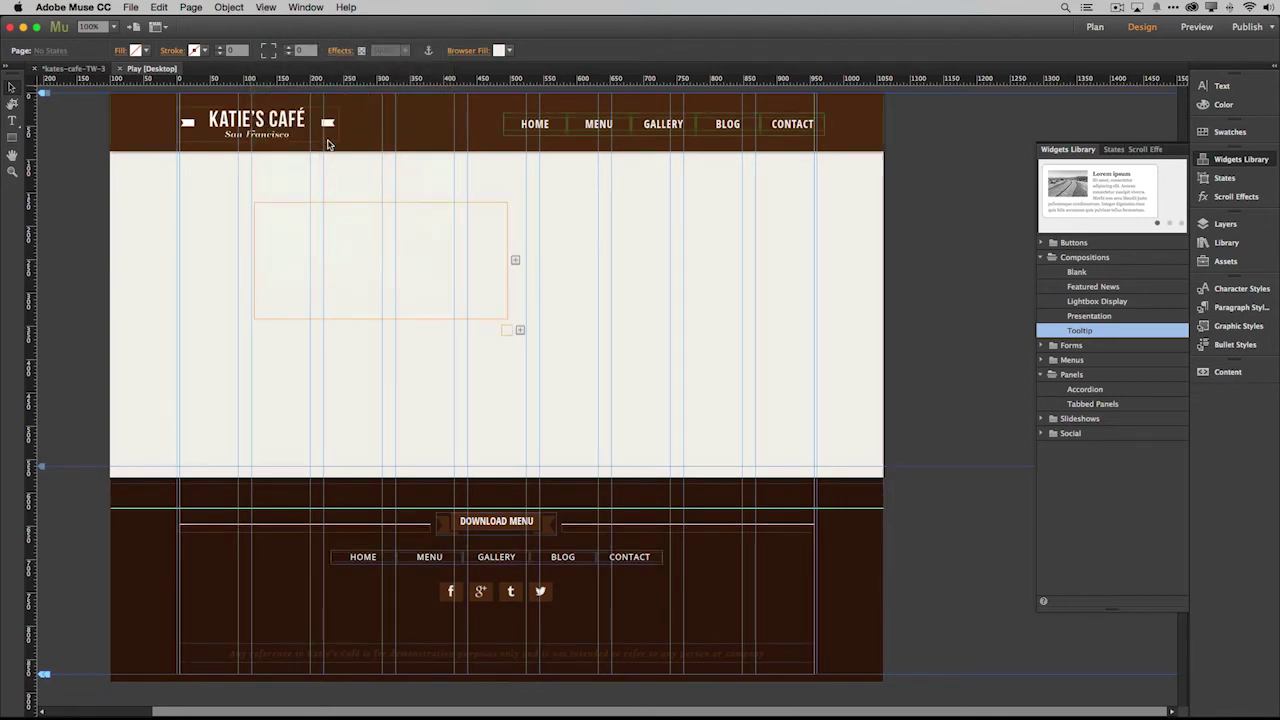
click(504, 334)
click(504, 332)
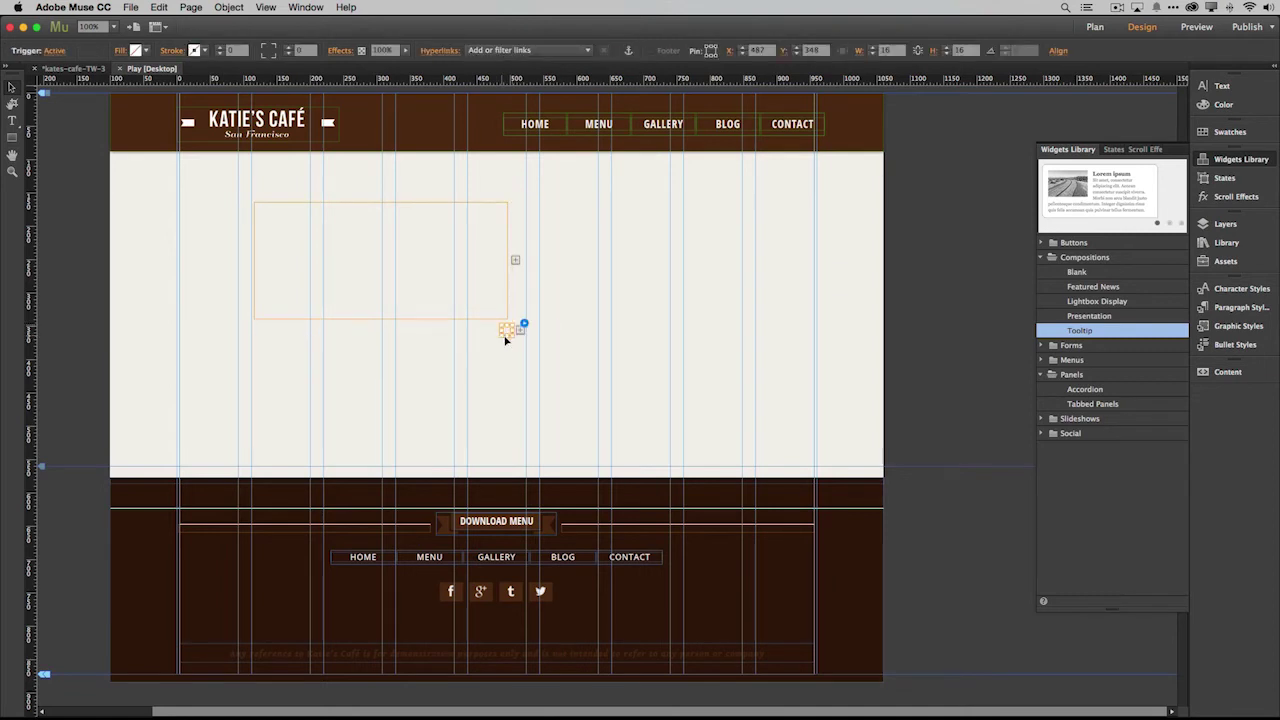
drag(491, 343, 475, 358)
Add two more targets with triggers to the composition and move the first trigger to about X 336, Y 459
click(515, 260)
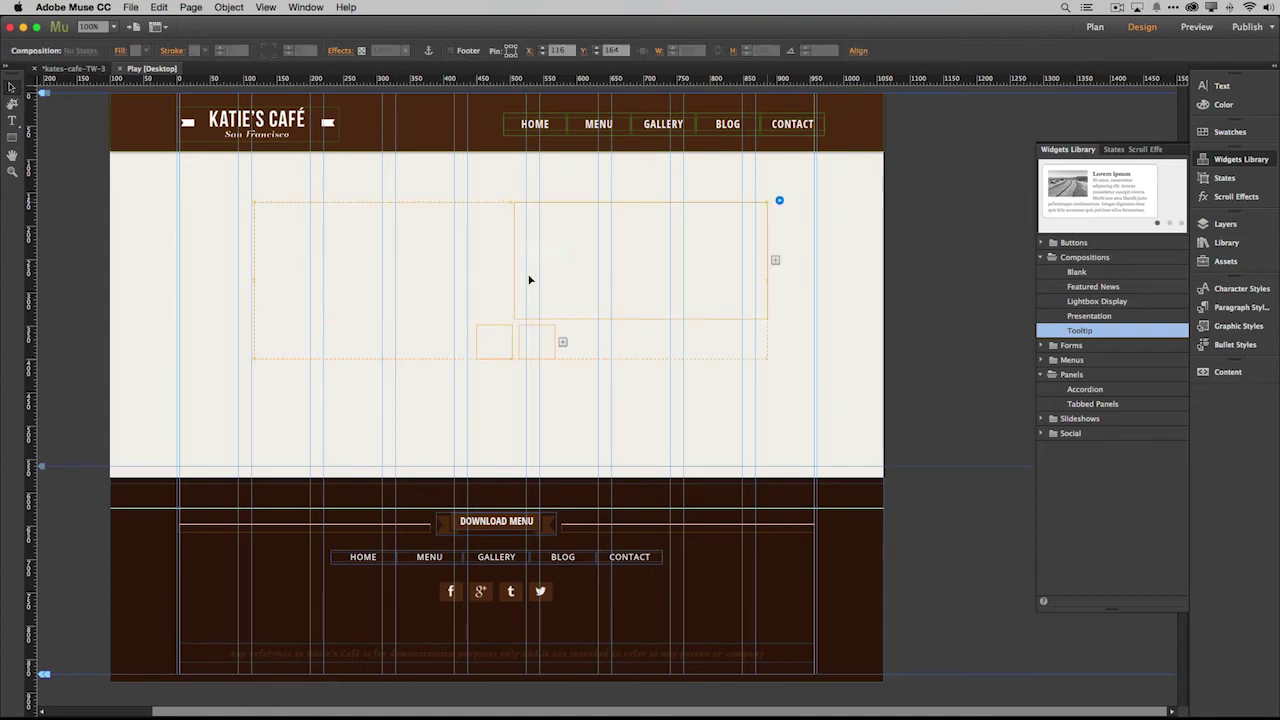
click(776, 261)
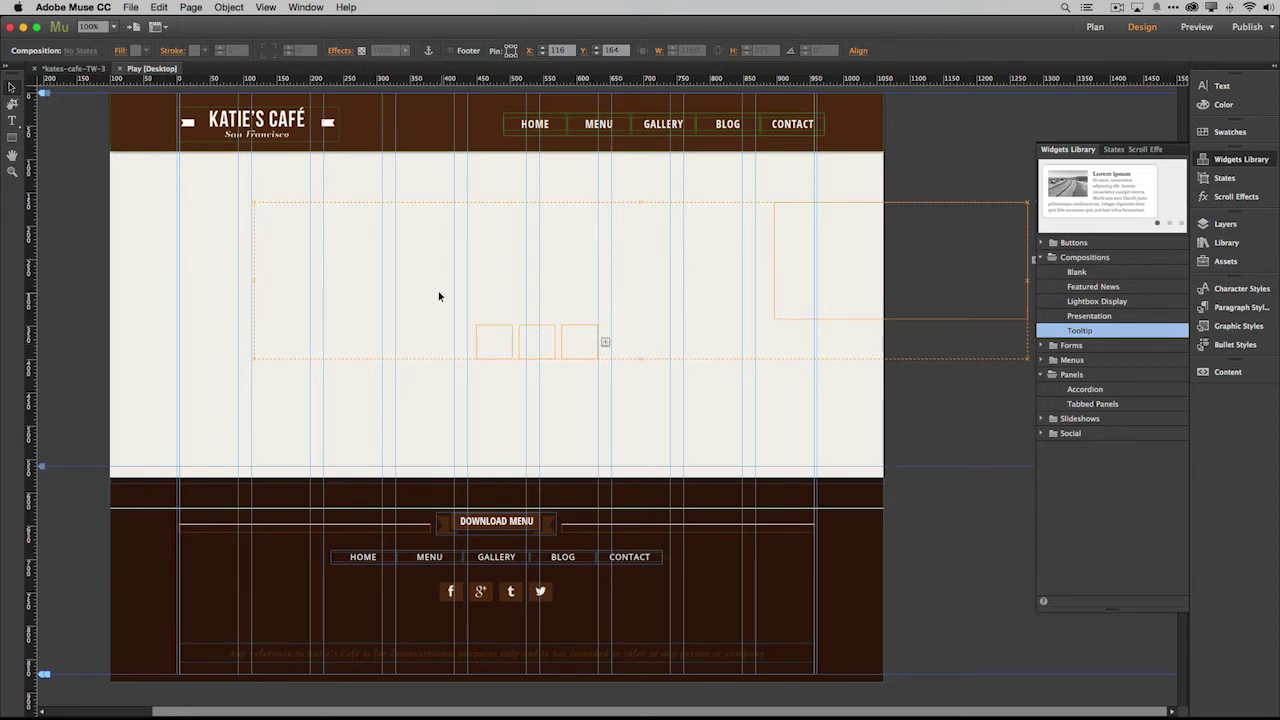
click(488, 332)
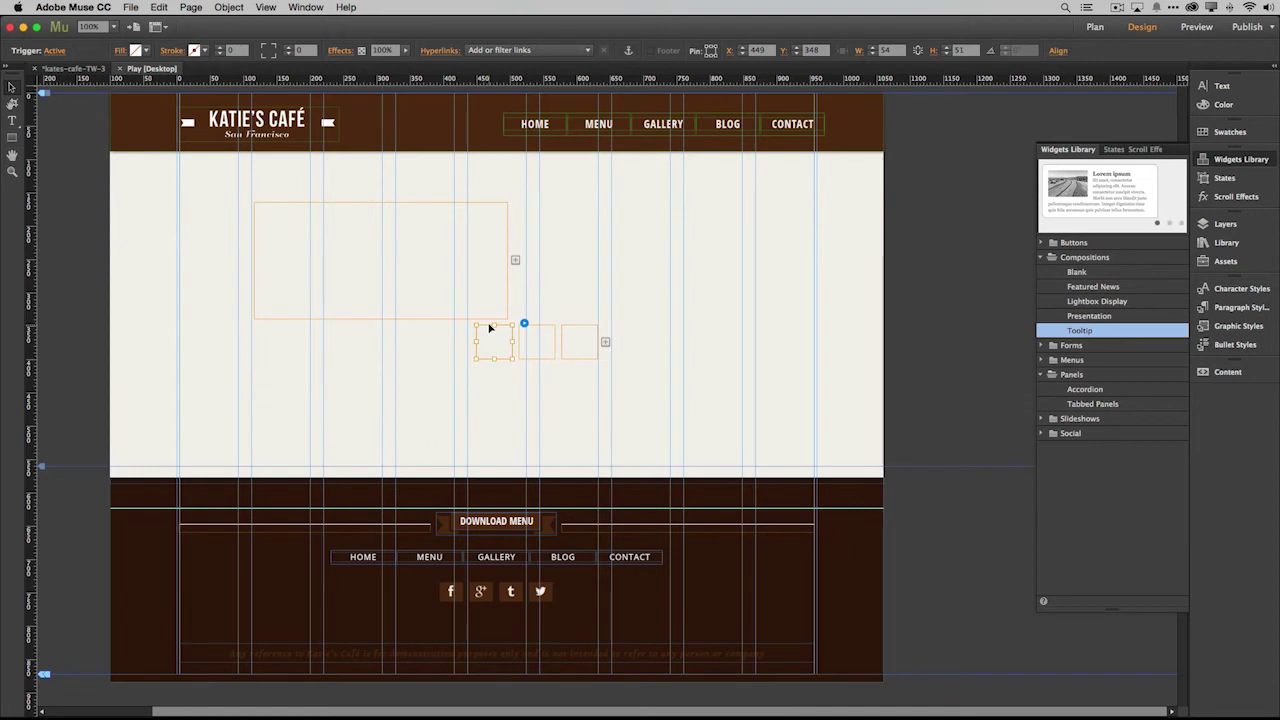
drag(476, 367, 401, 441)
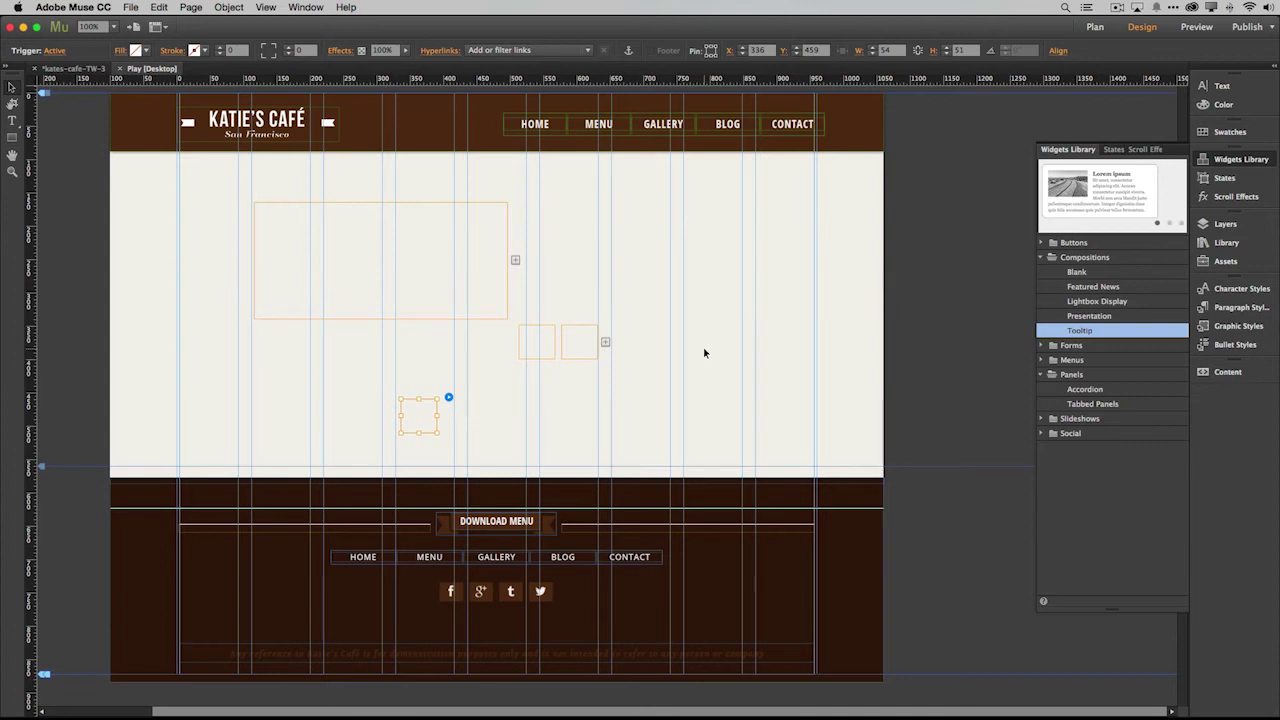
Close the Play page to return to the site plan and reopen Play for editing
click(120, 69)
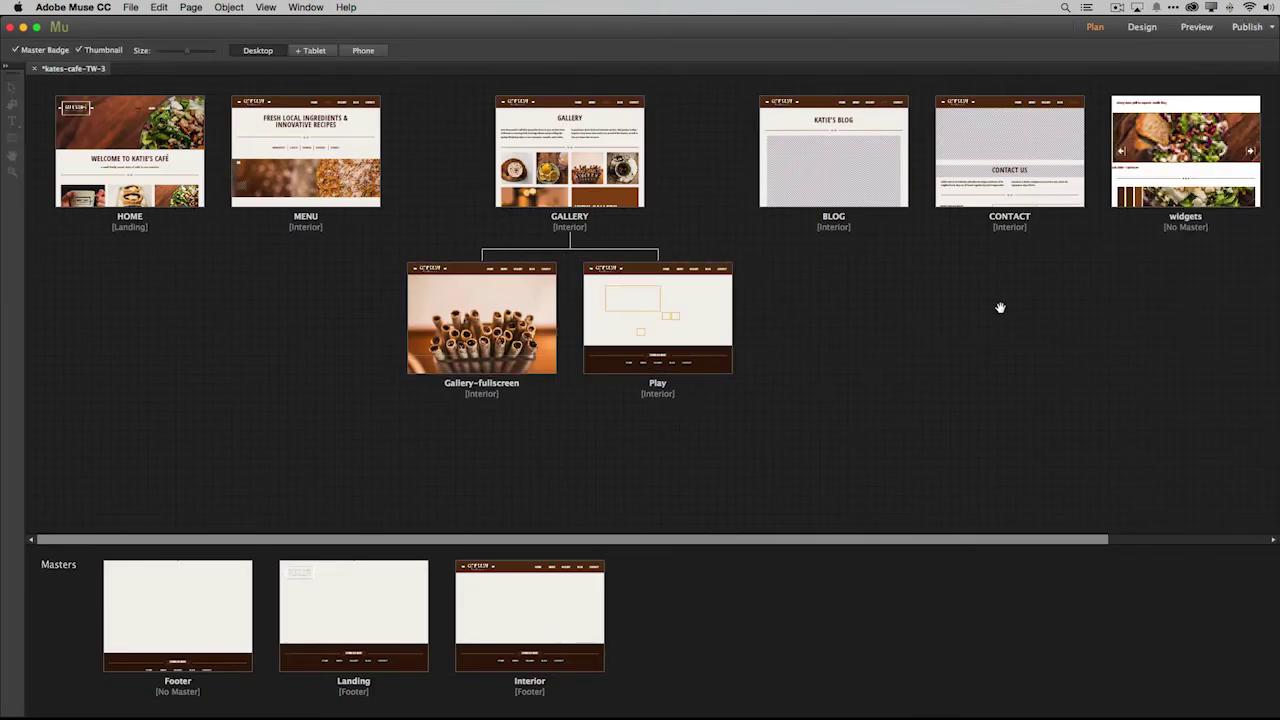
double_click(634, 281)
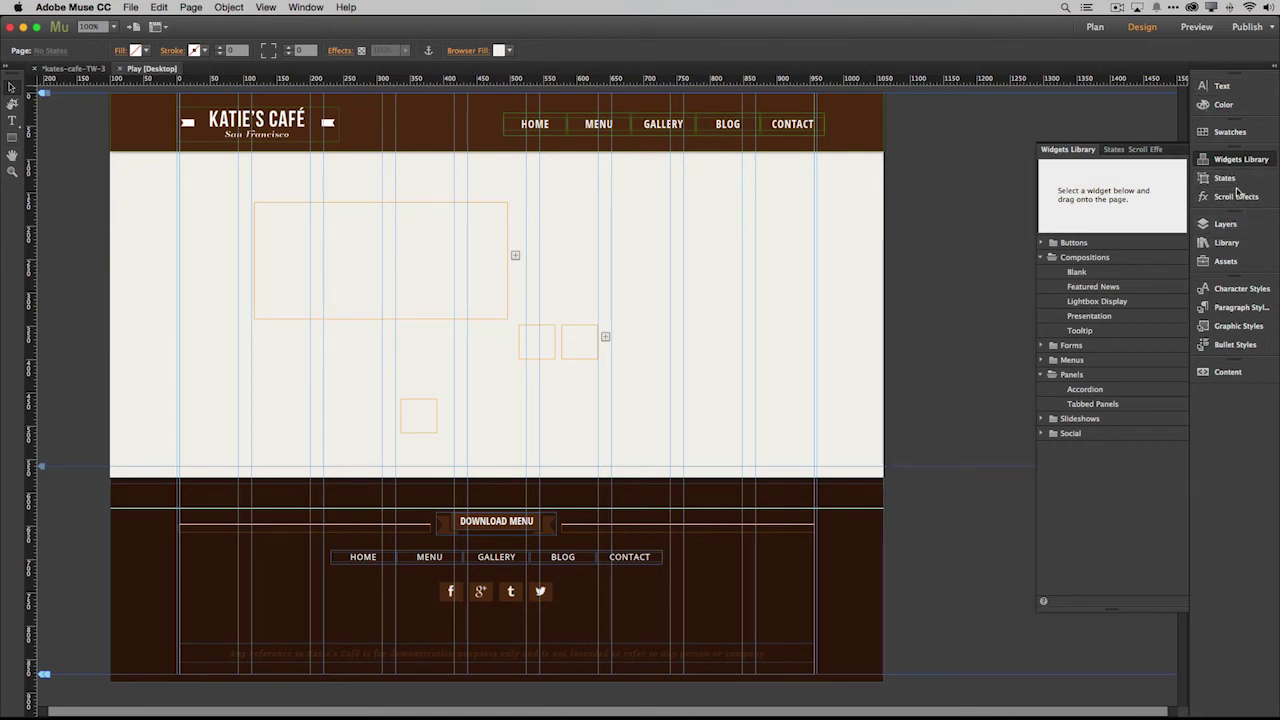
Find ico-arrow-left.png among the site's assets, check which pages use it, and expand the instances of img-baking.jpg
click(1225, 262)
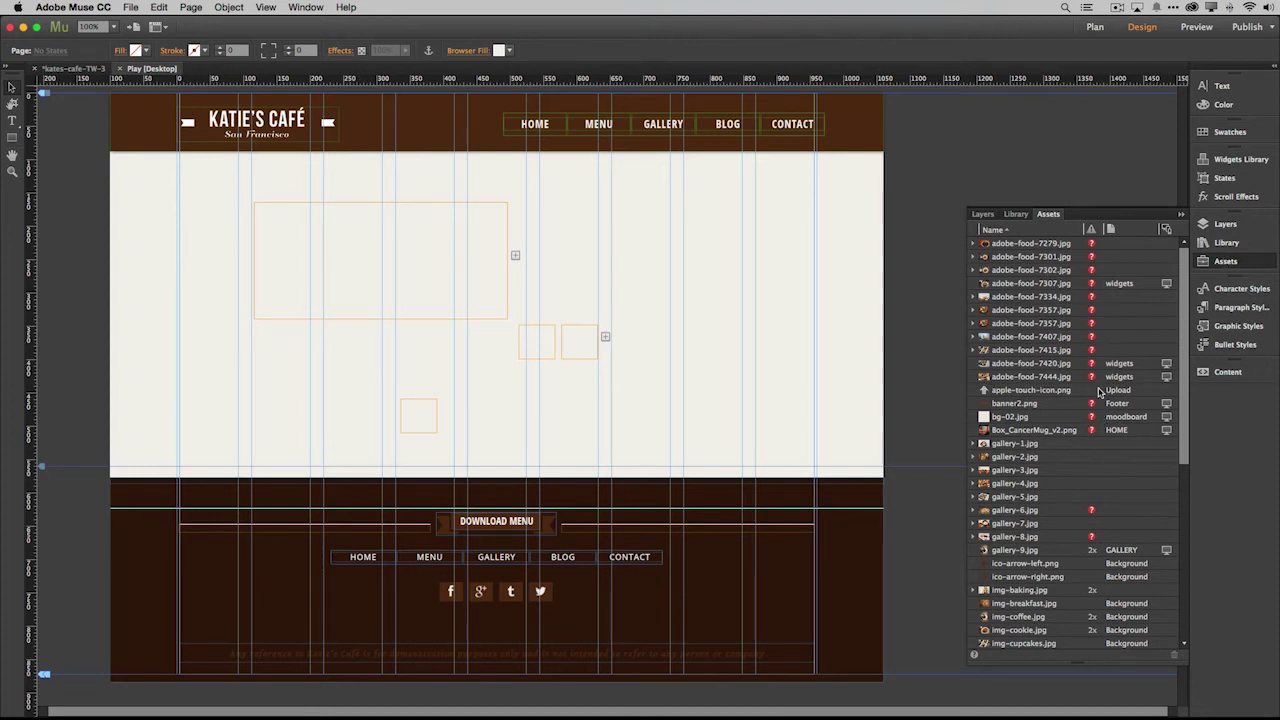
scroll(1081, 456, down, 4)
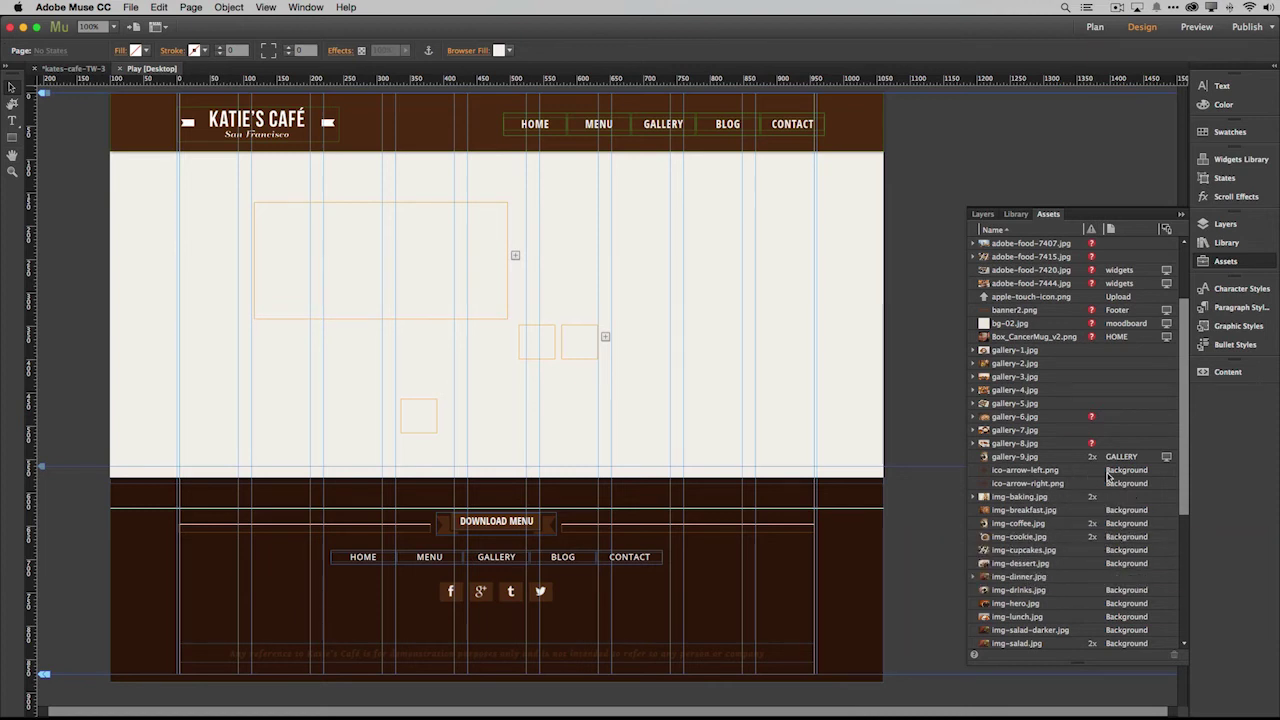
click(1040, 473)
right_click(1066, 471)
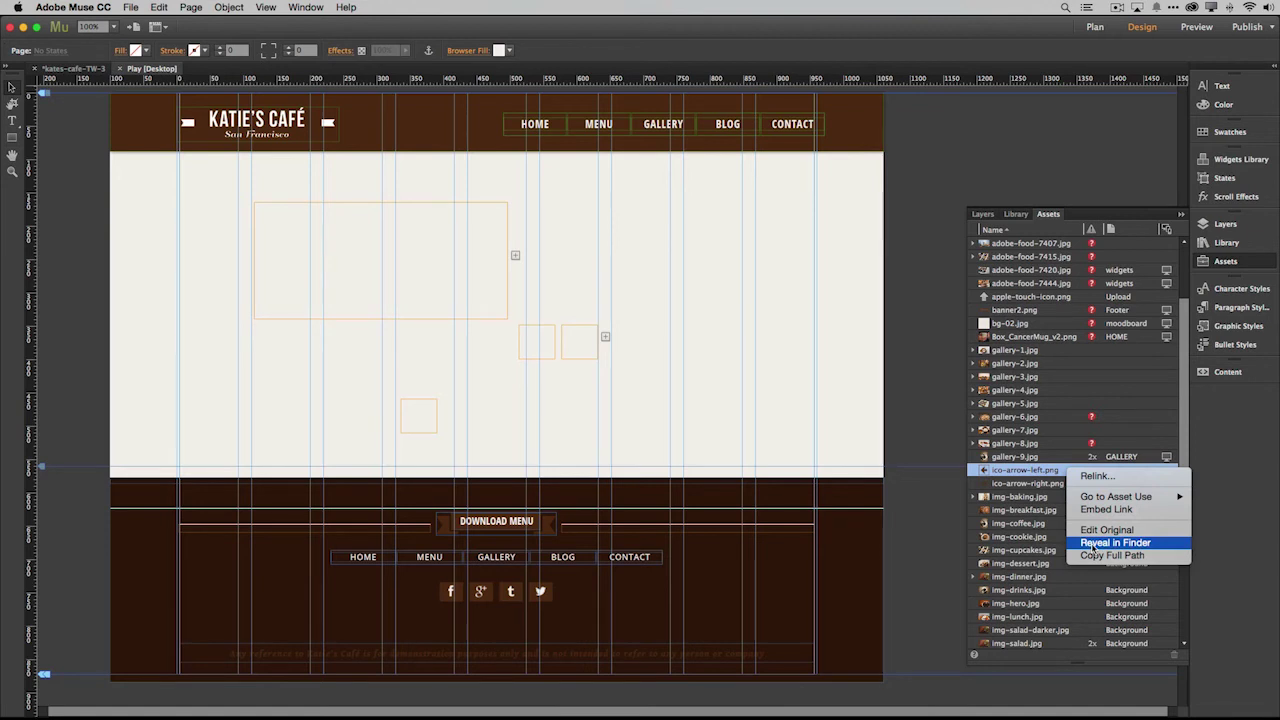
mouse_move(1089, 498)
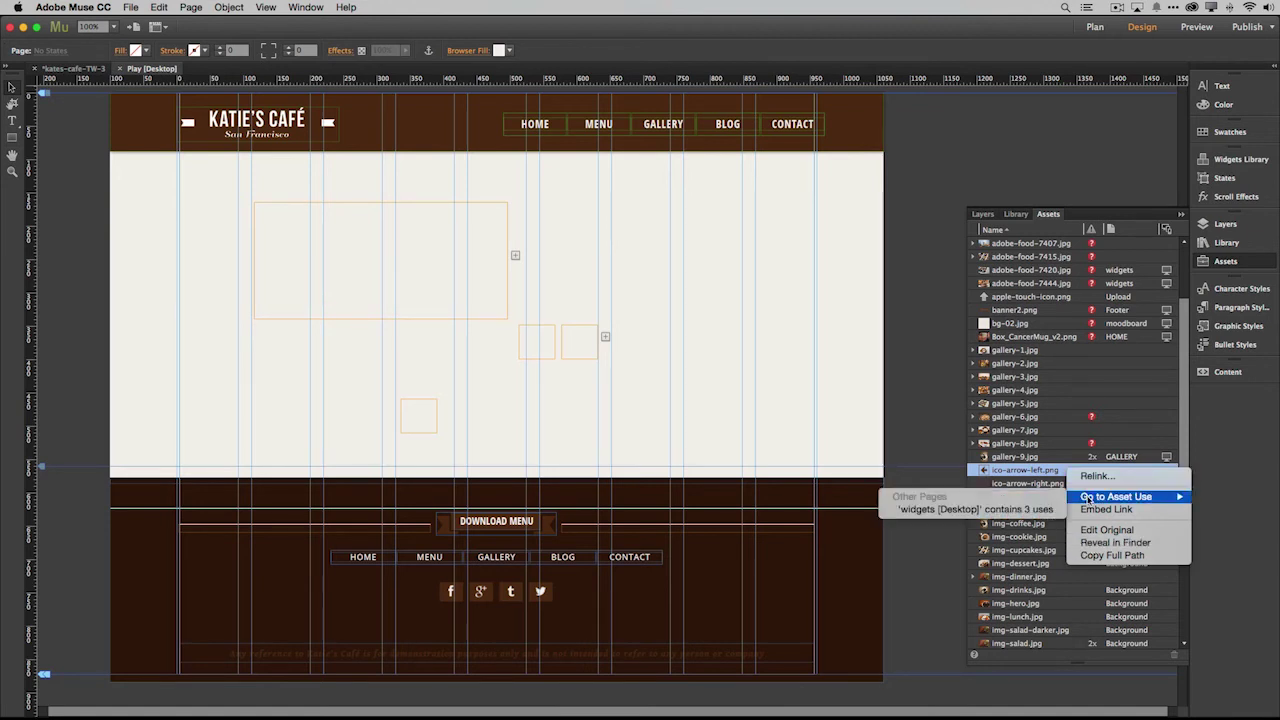
click(1024, 510)
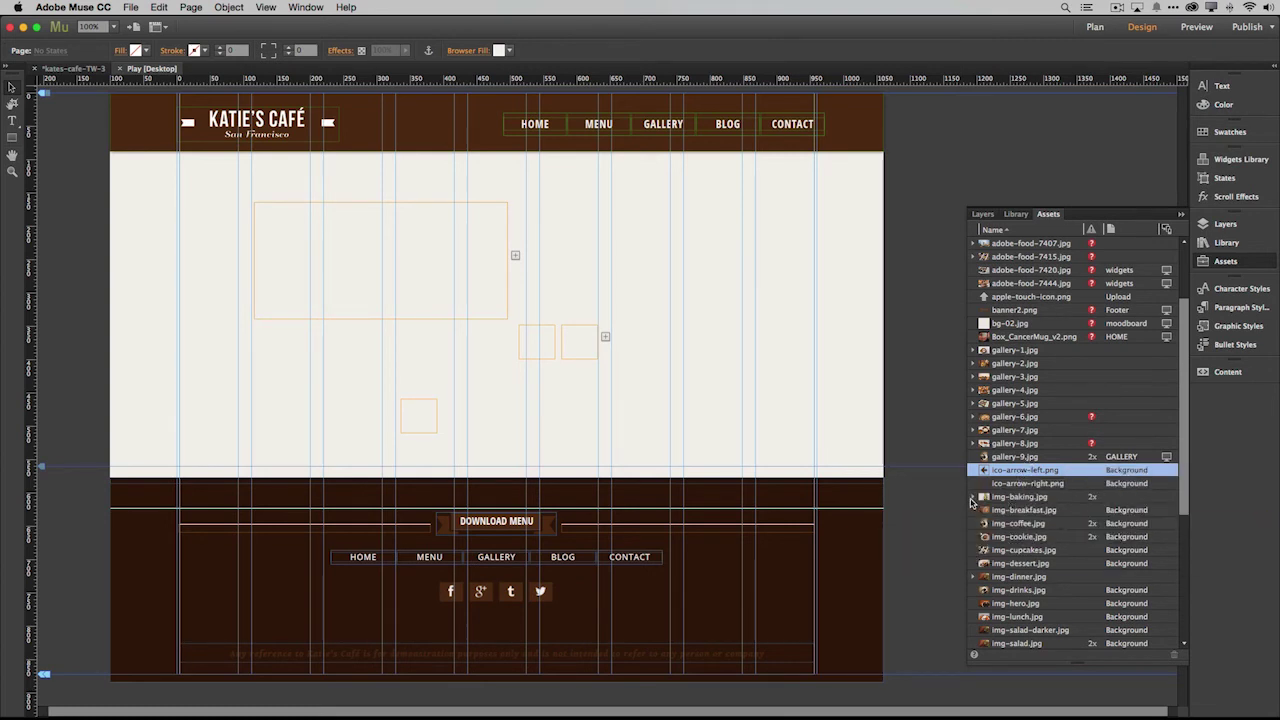
click(973, 497)
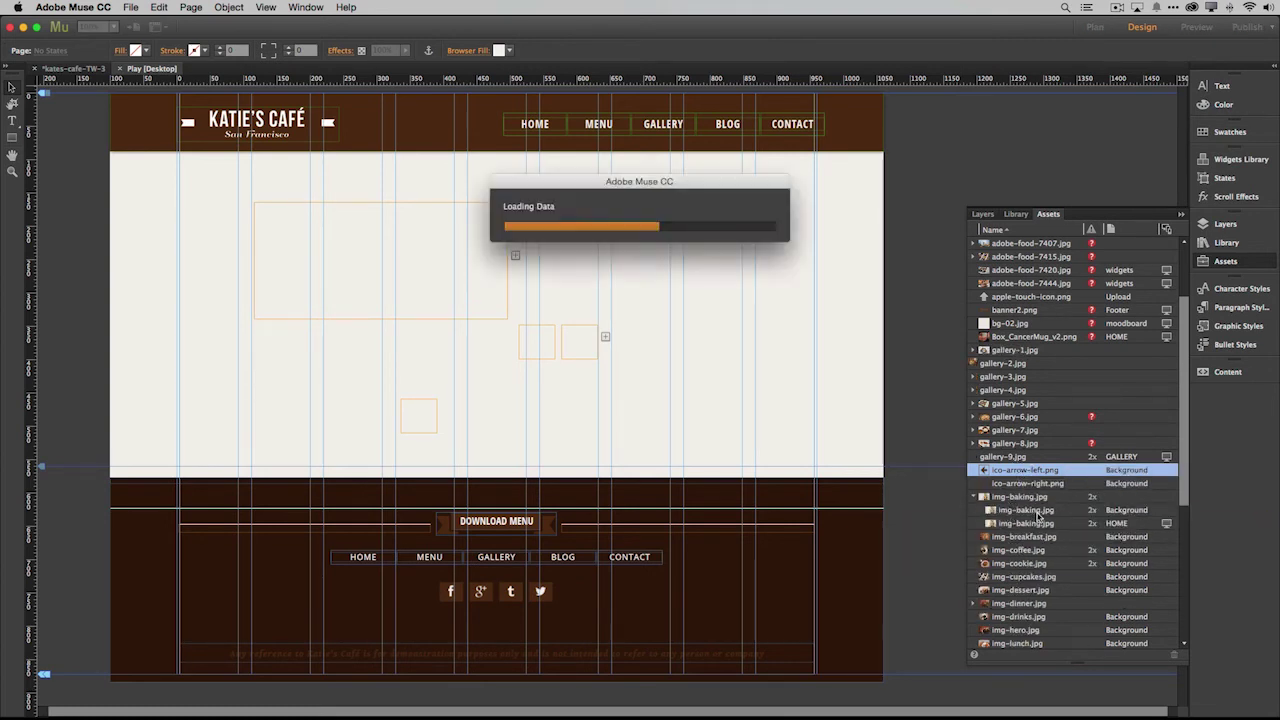
Go to the use of ico-arrow-left.png on the widgets desktop page
right_click(1120, 474)
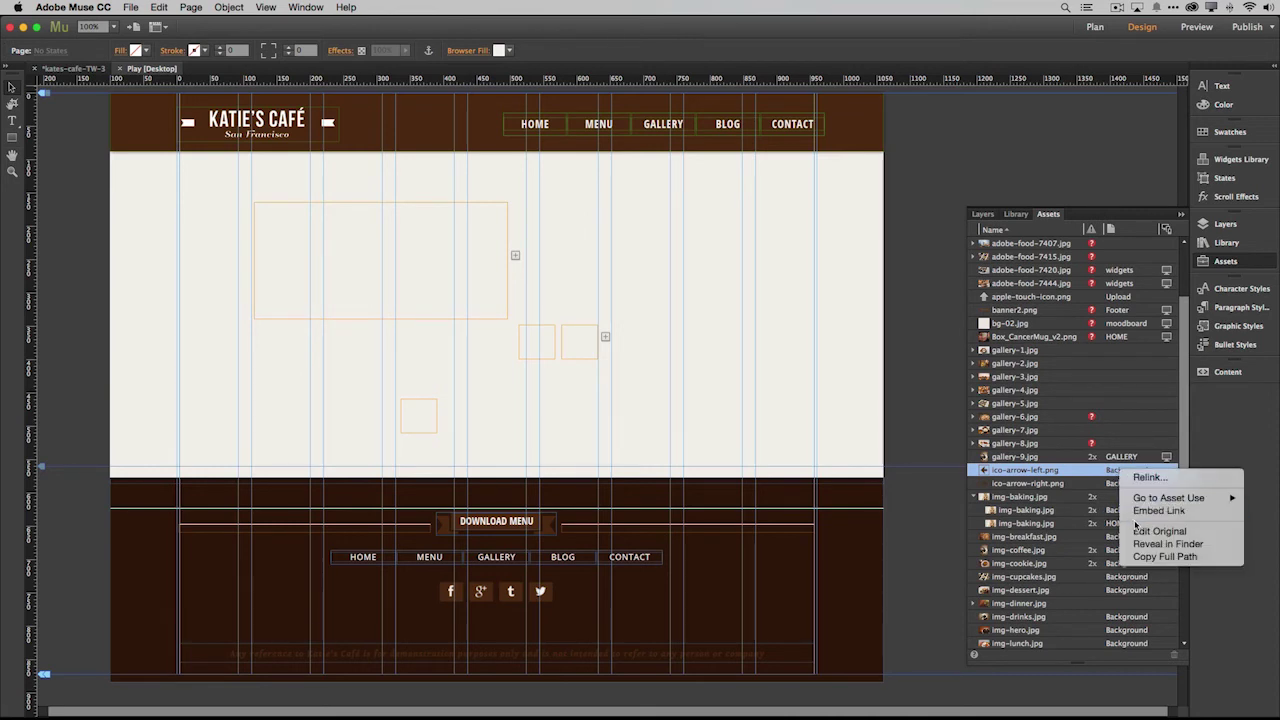
mouse_move(1140, 498)
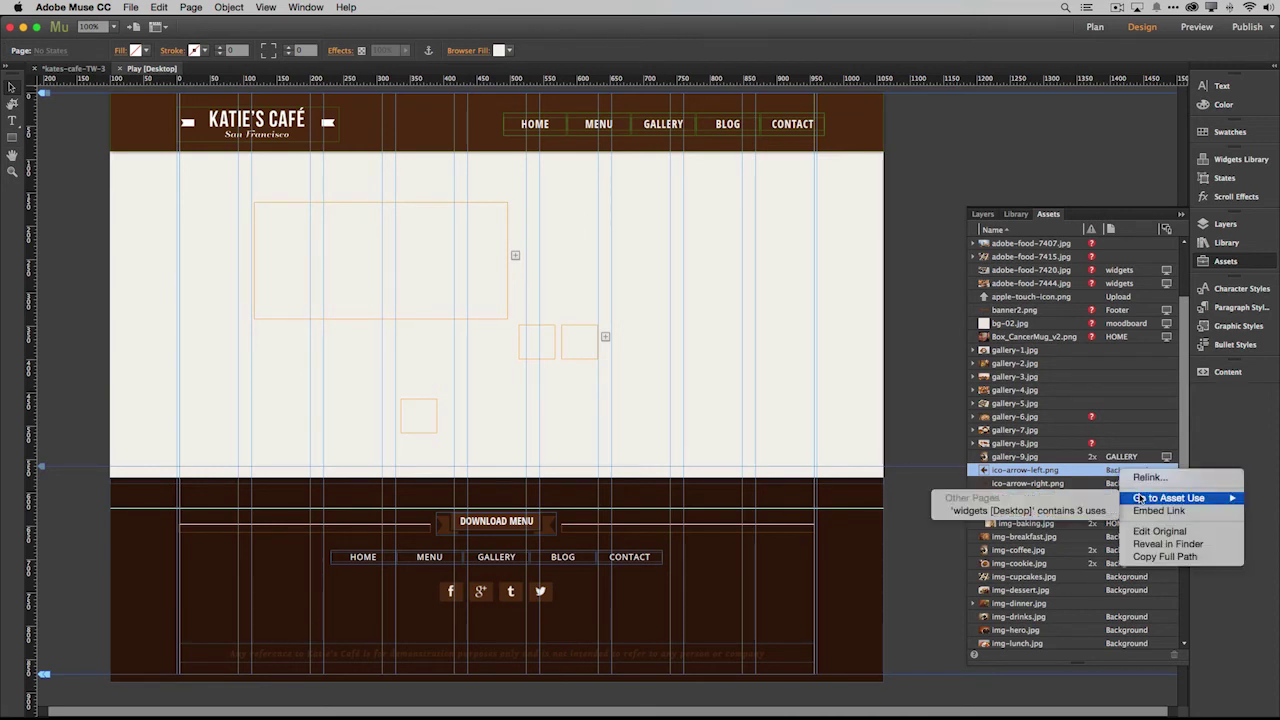
click(1061, 510)
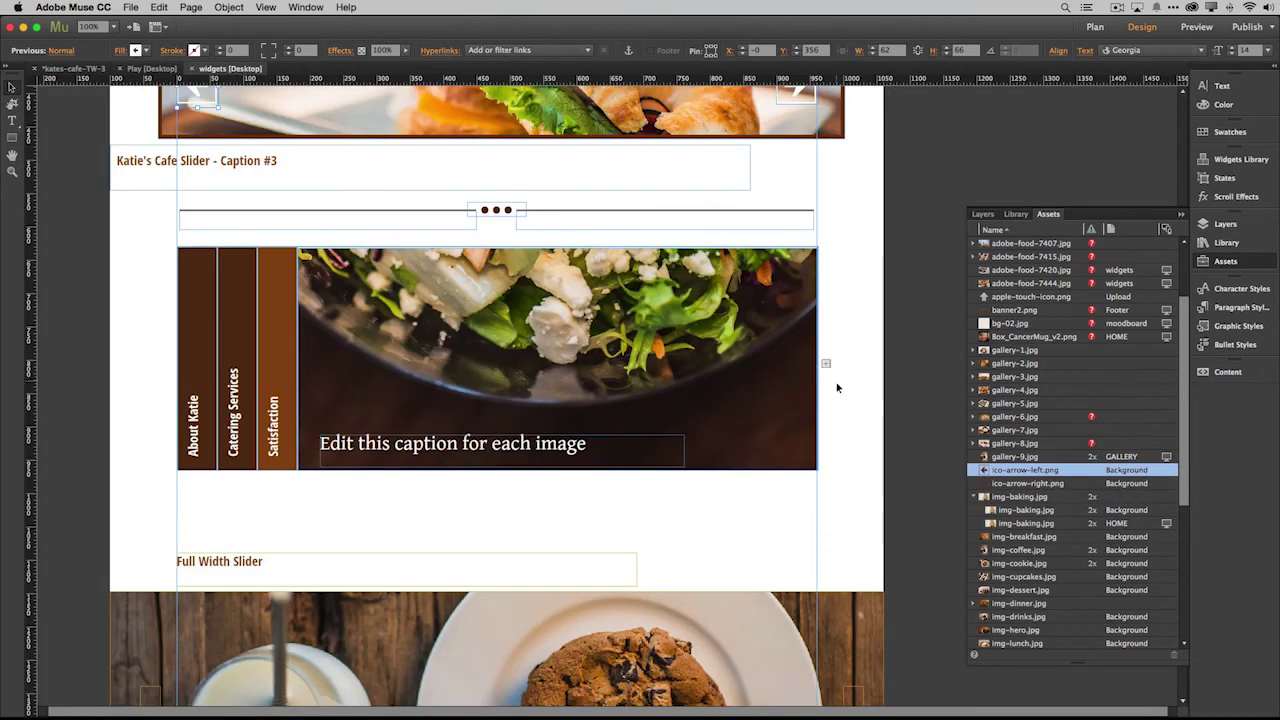
Select the marshmallow ingredient paragraph, "1 400 g package" through "mini marshmallows", in the Puffed Wheat Squares tab of the Signature Recipes panel
scroll(858, 367, up, 1)
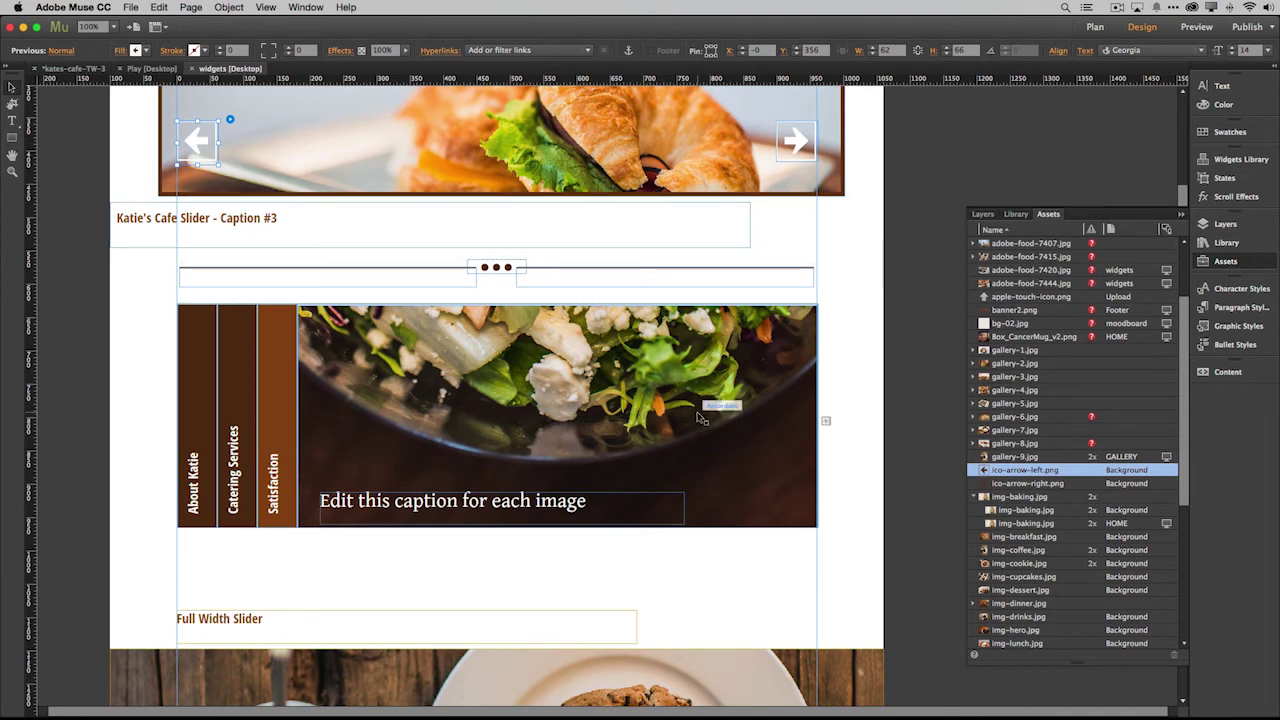
scroll(837, 437, down, 4)
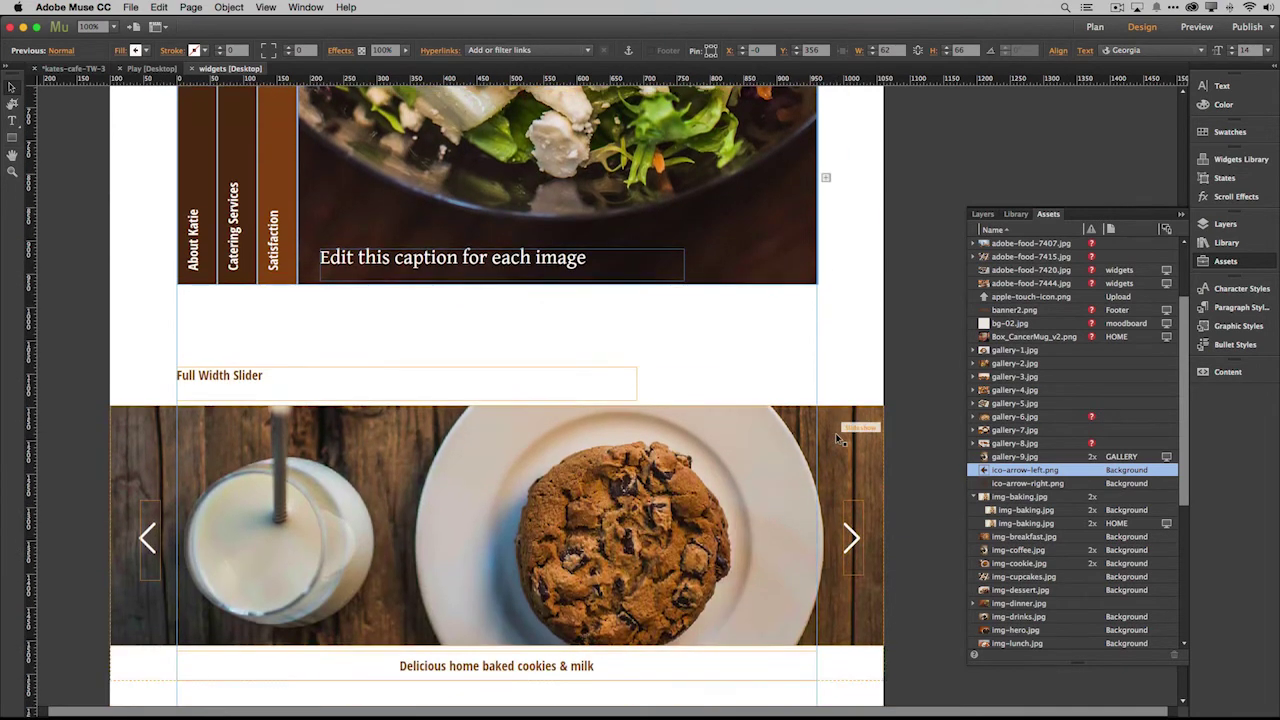
scroll(837, 437, down, 6)
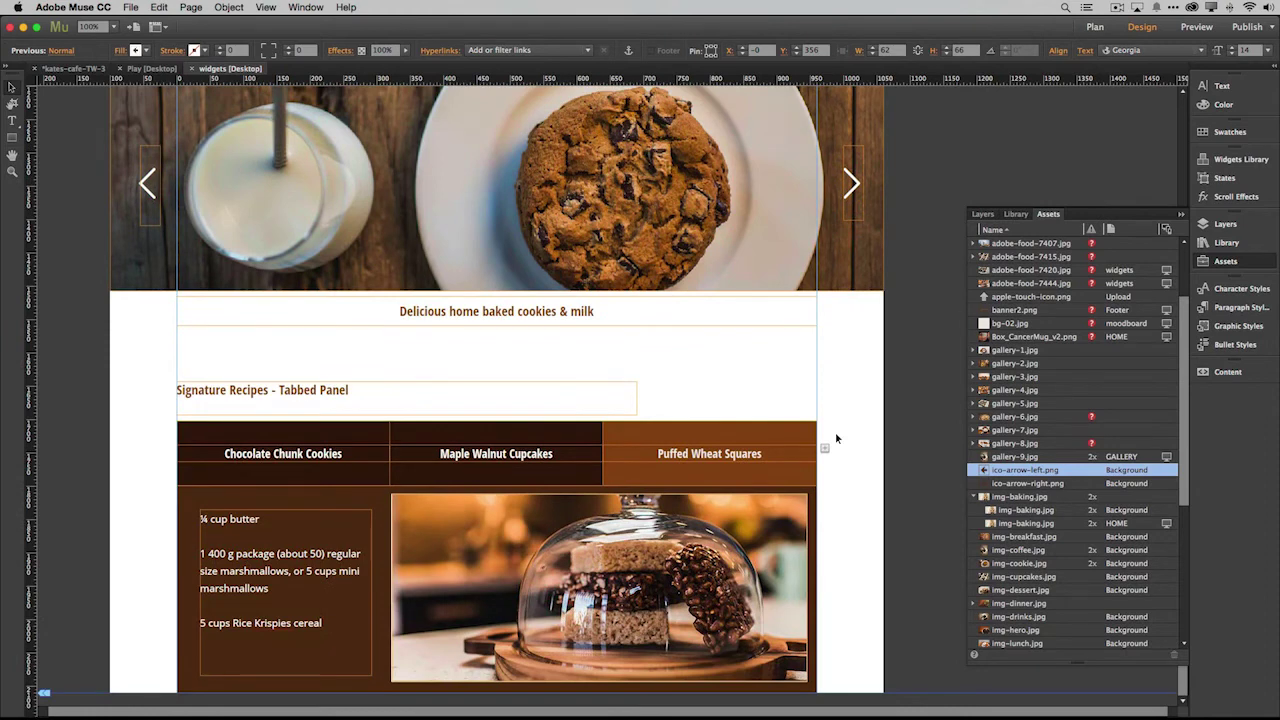
click(224, 562)
click(222, 560)
click(218, 557)
click(210, 553)
drag(202, 553, 270, 588)
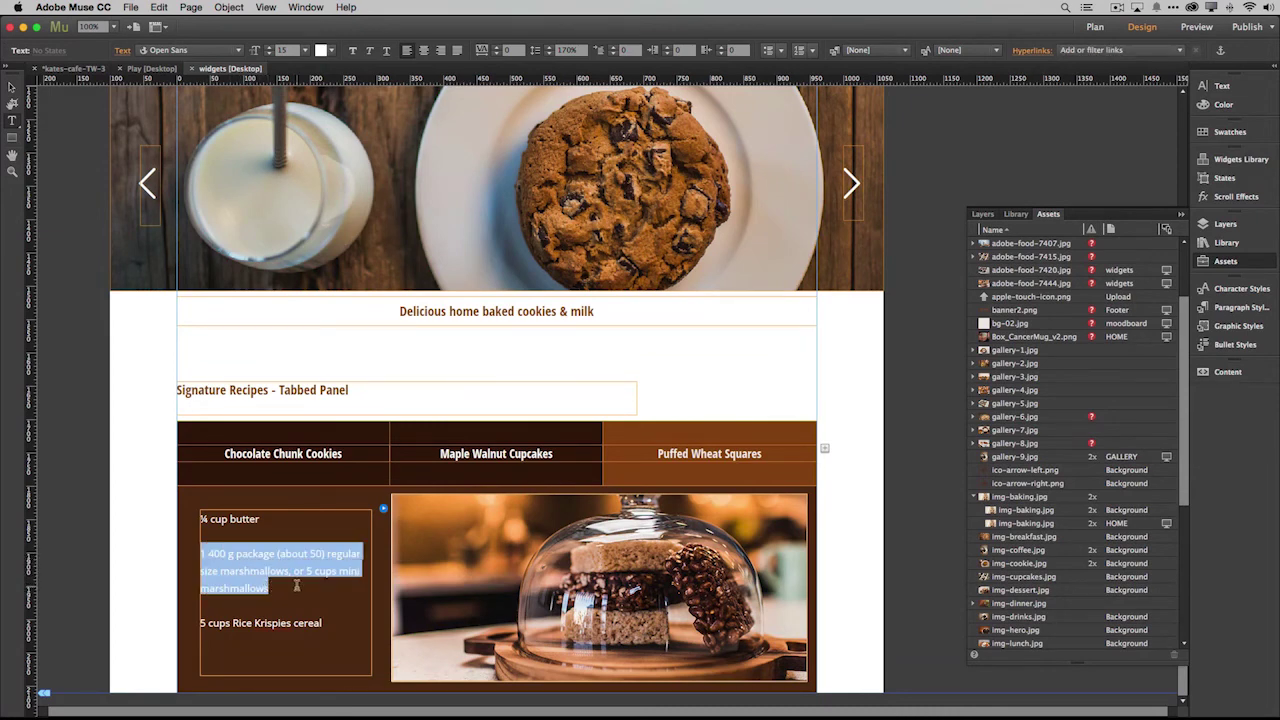
Create a paragraph style named Ingredients from the selected marshmallow ingredient paragraph, keeping its Paragraph <p> tag
click(1243, 308)
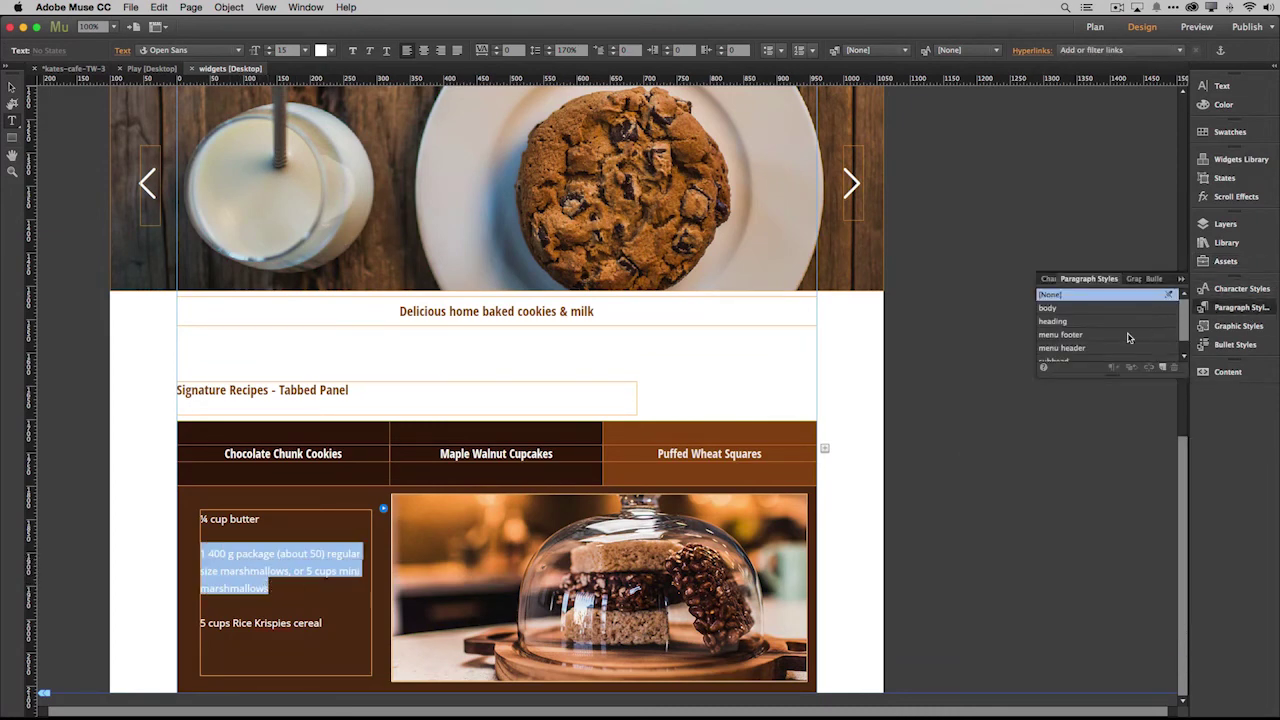
drag(1150, 372, 1147, 441)
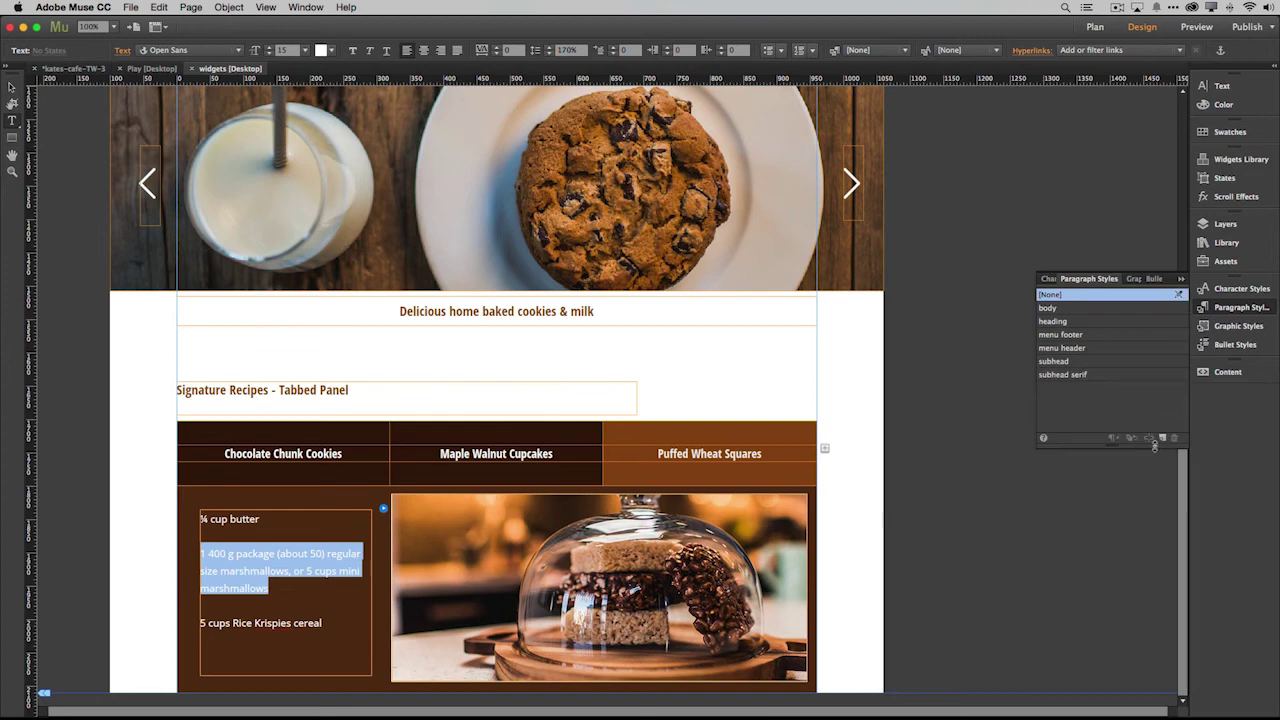
click(1162, 438)
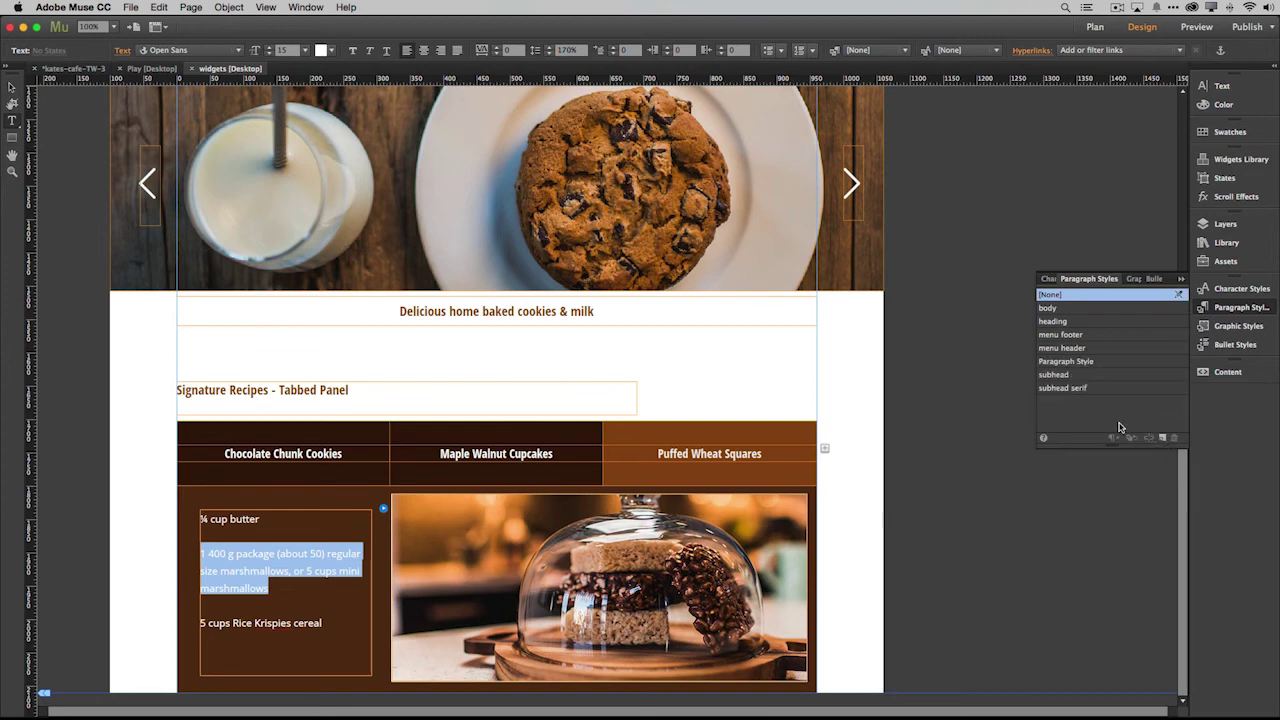
double_click(1078, 361)
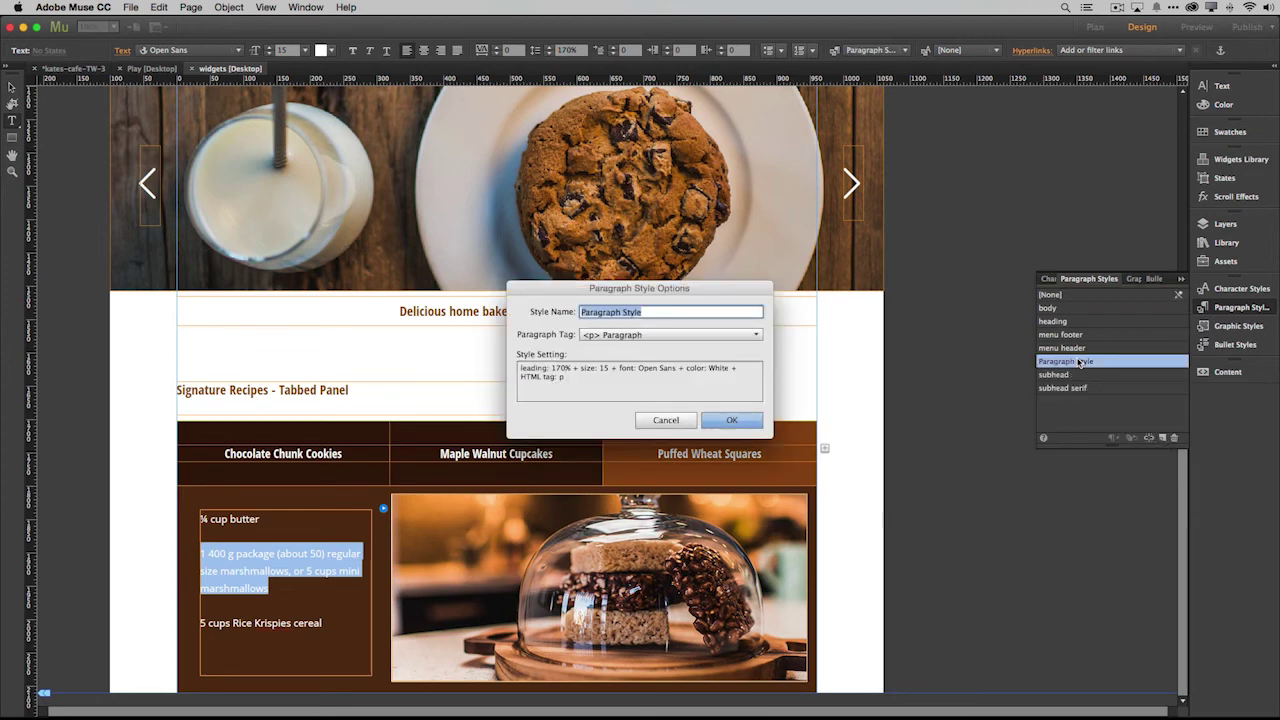
text(Ingre)
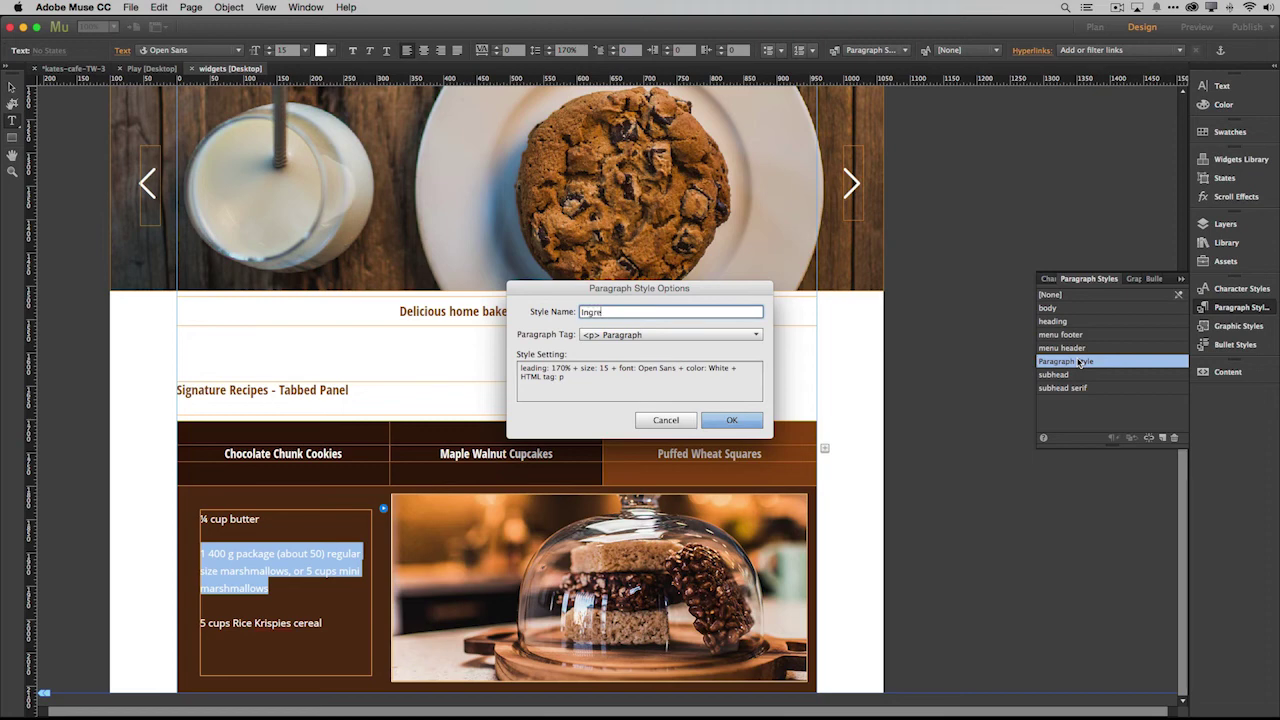
text(dients)
click(757, 425)
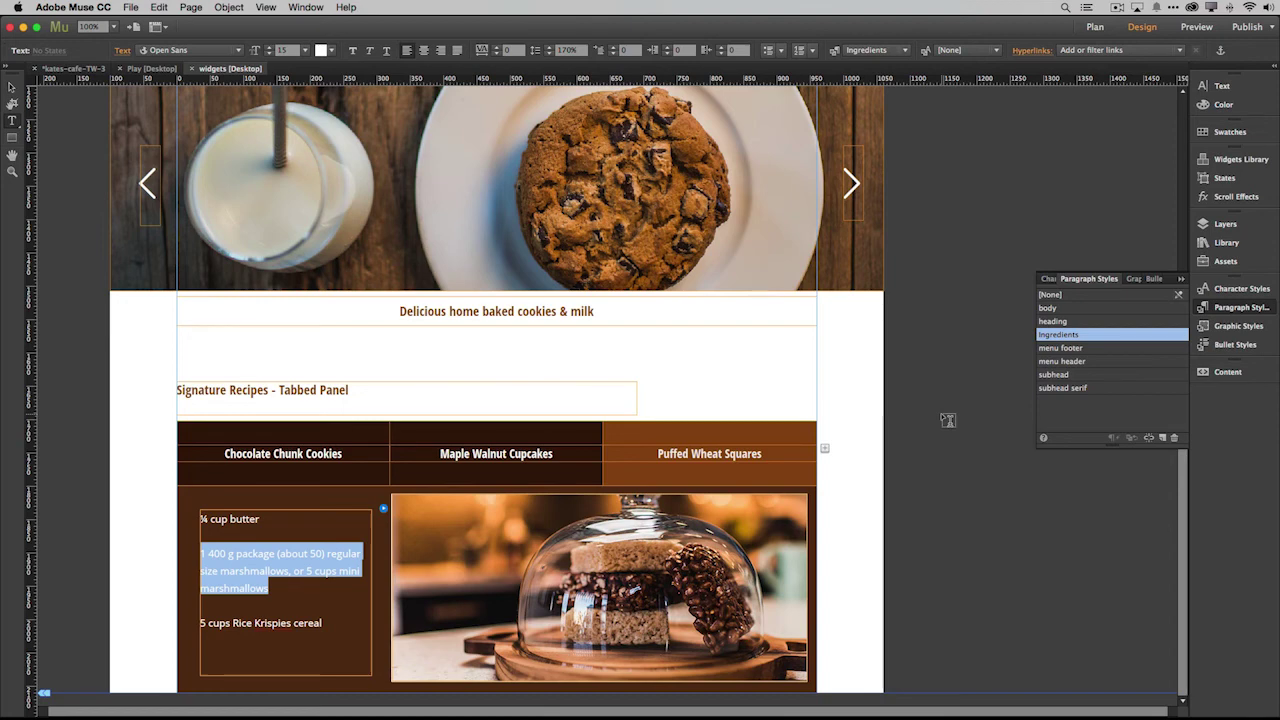
Look up where the Ingredients paragraph style is used on the current page and collapse the paragraph styles list
right_click(1140, 337)
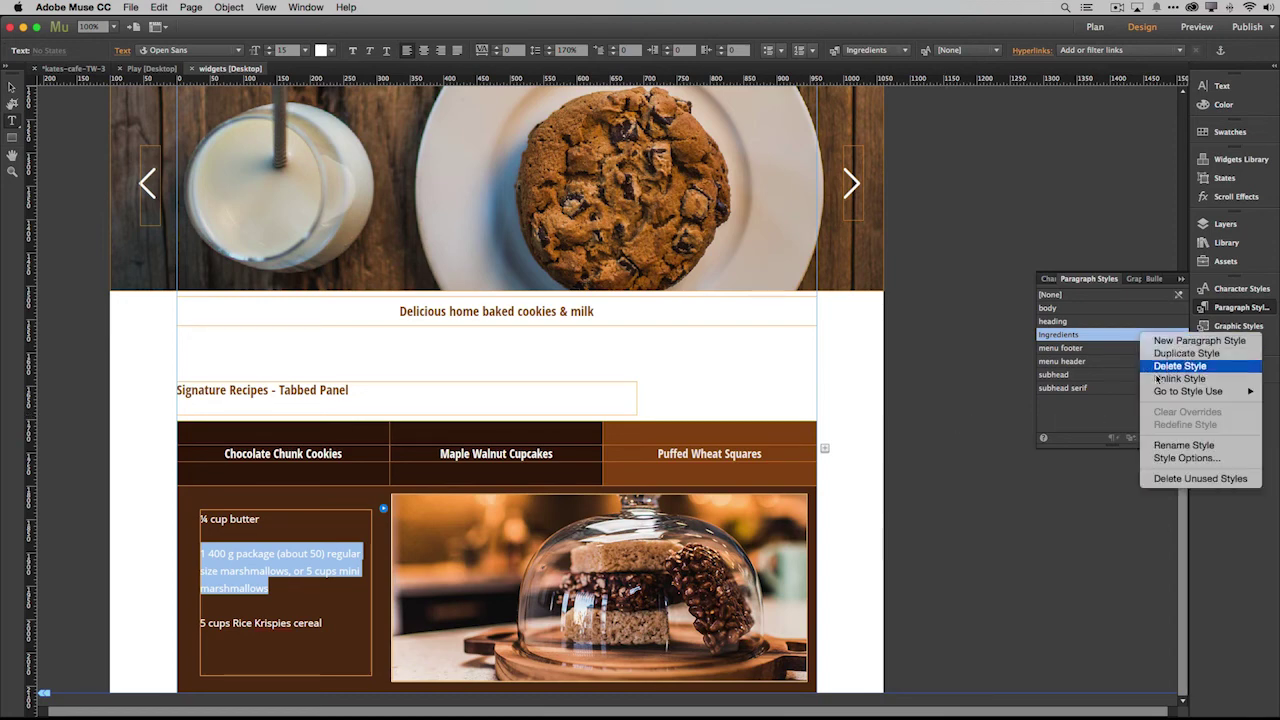
mouse_move(1160, 391)
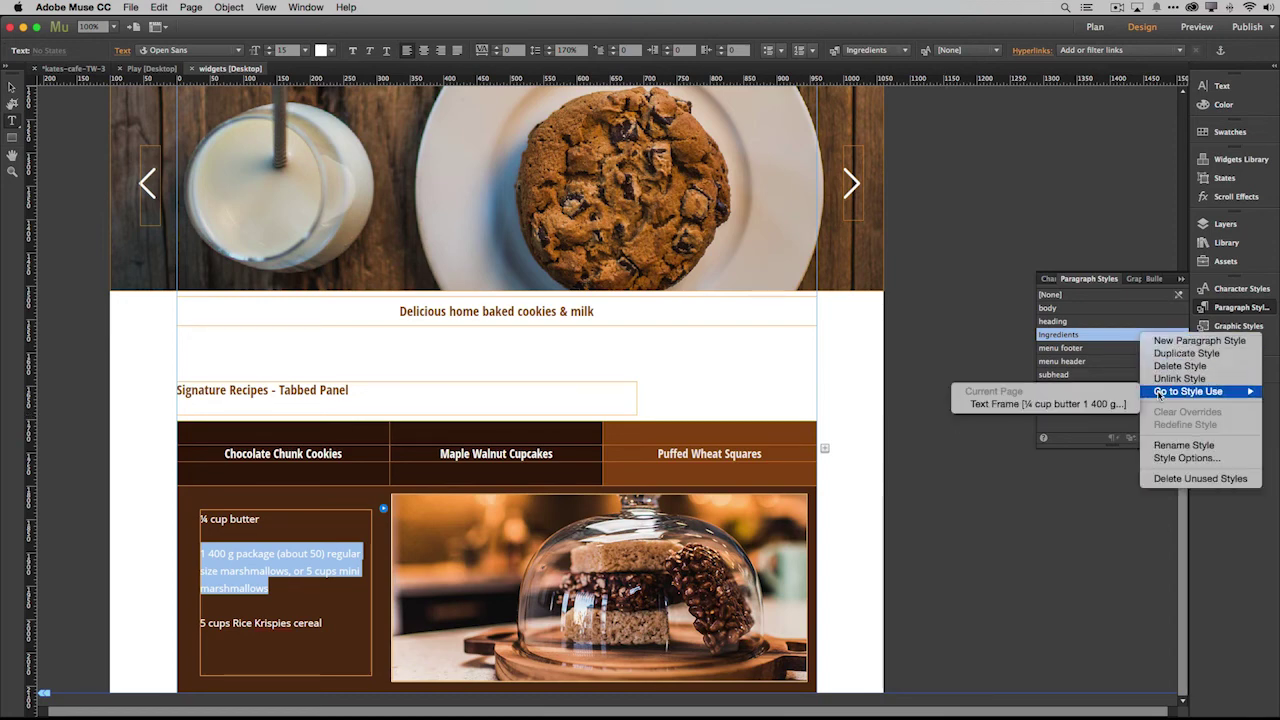
click(1078, 405)
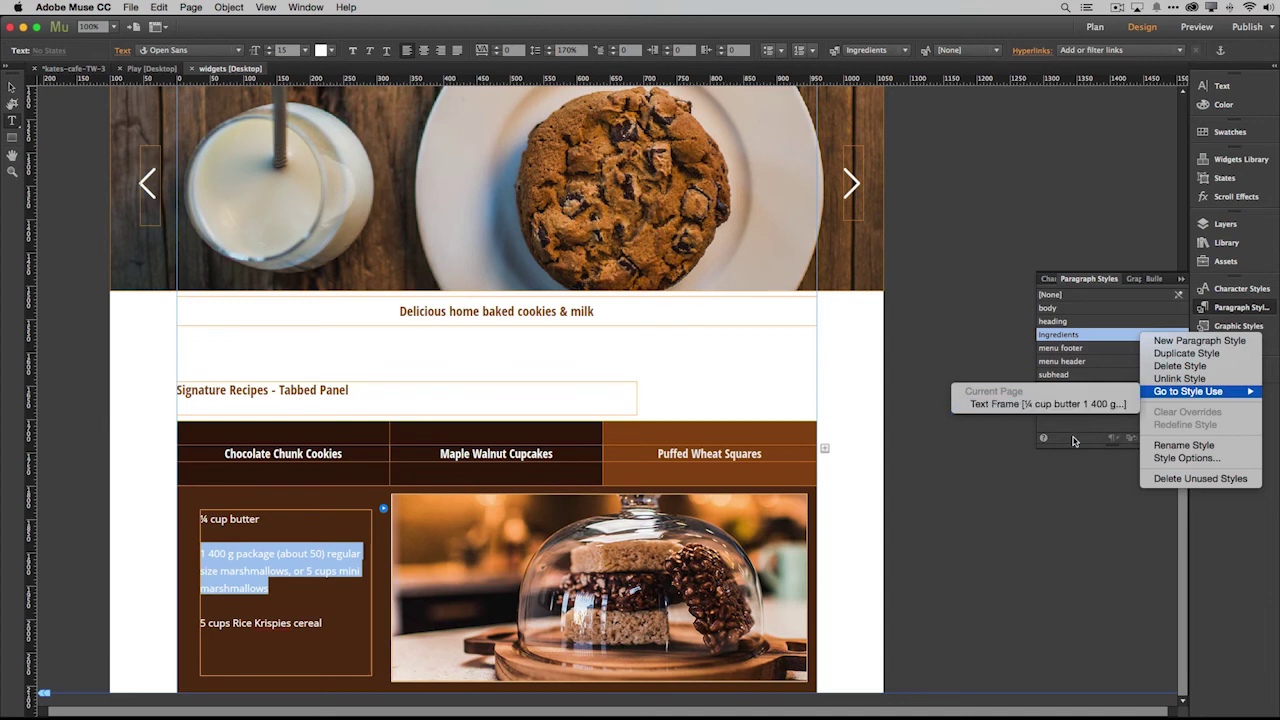
click(1181, 278)
Open the recently used site Katies-r10-DemoScript-after-3.muse and dismiss the upsampled asset warning
click(131, 8)
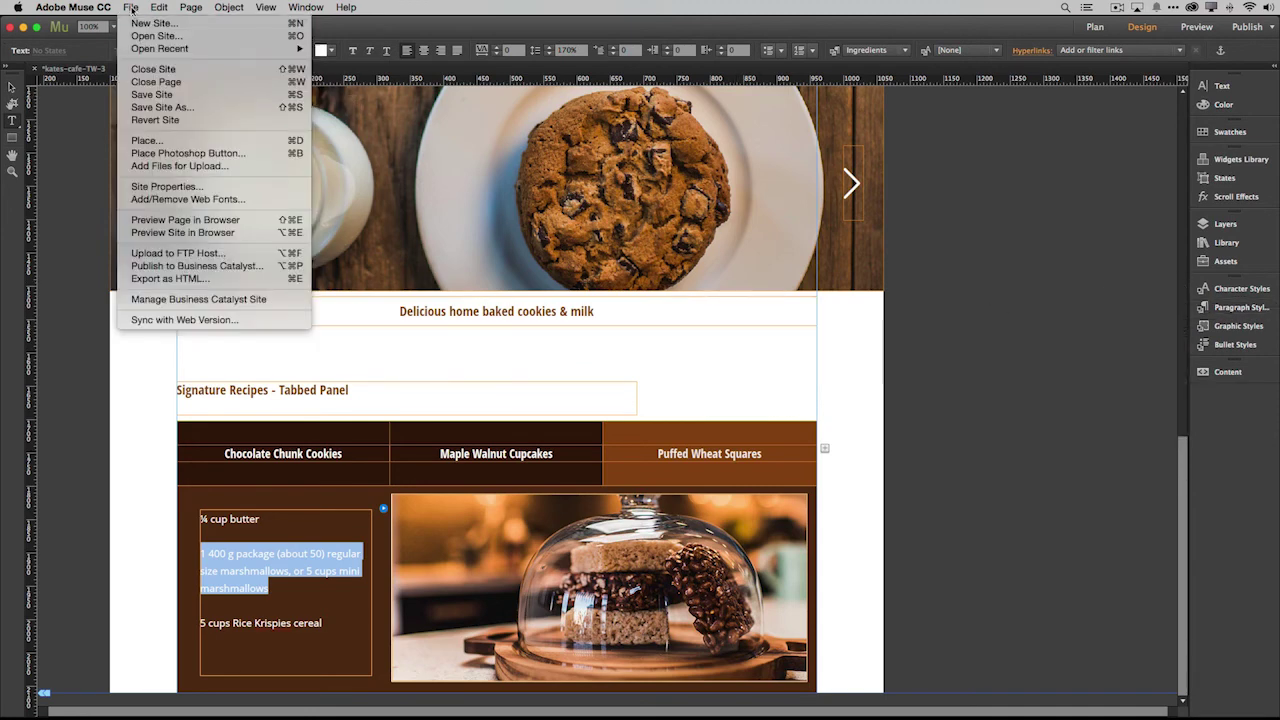
mouse_move(146, 50)
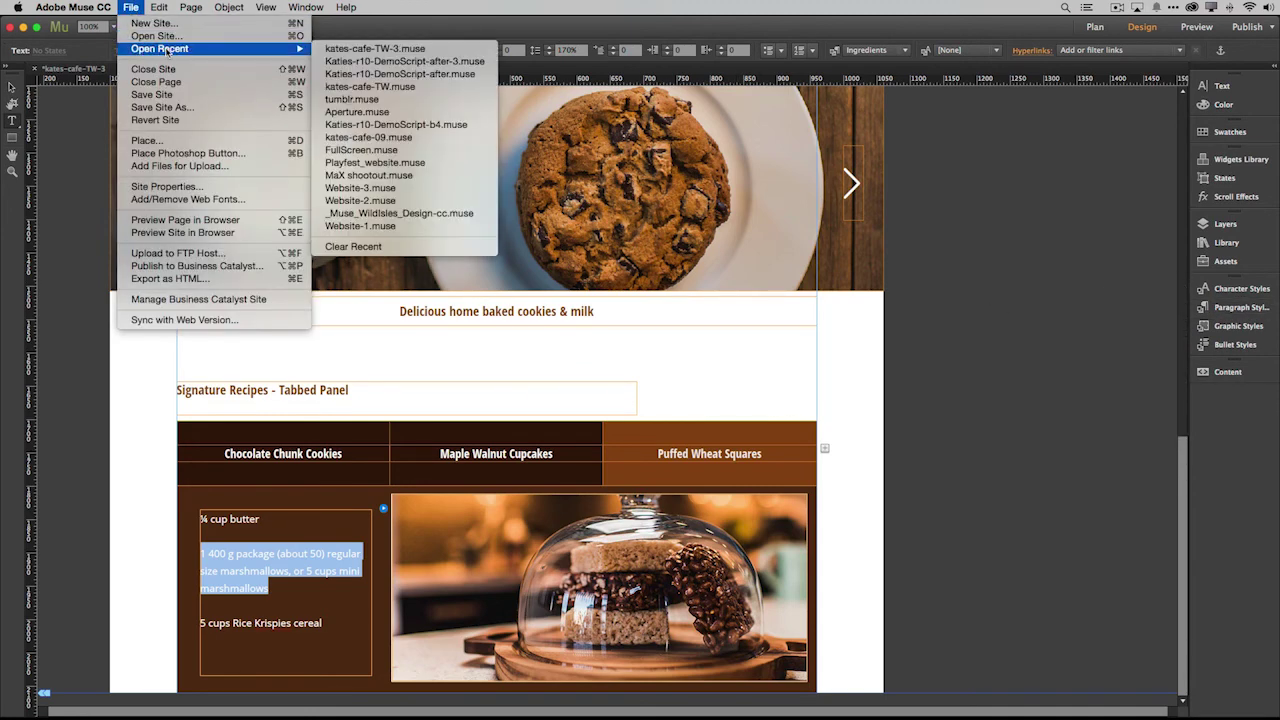
click(381, 61)
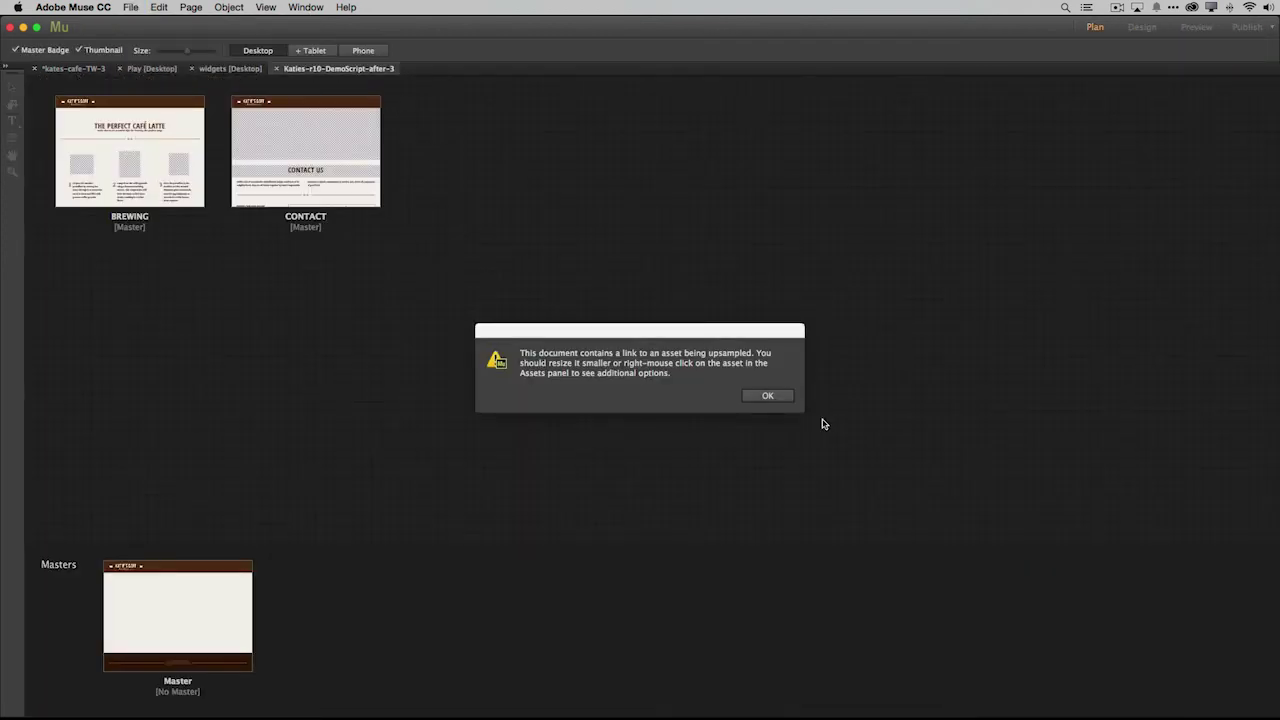
click(767, 396)
mouse_move(183, 220)
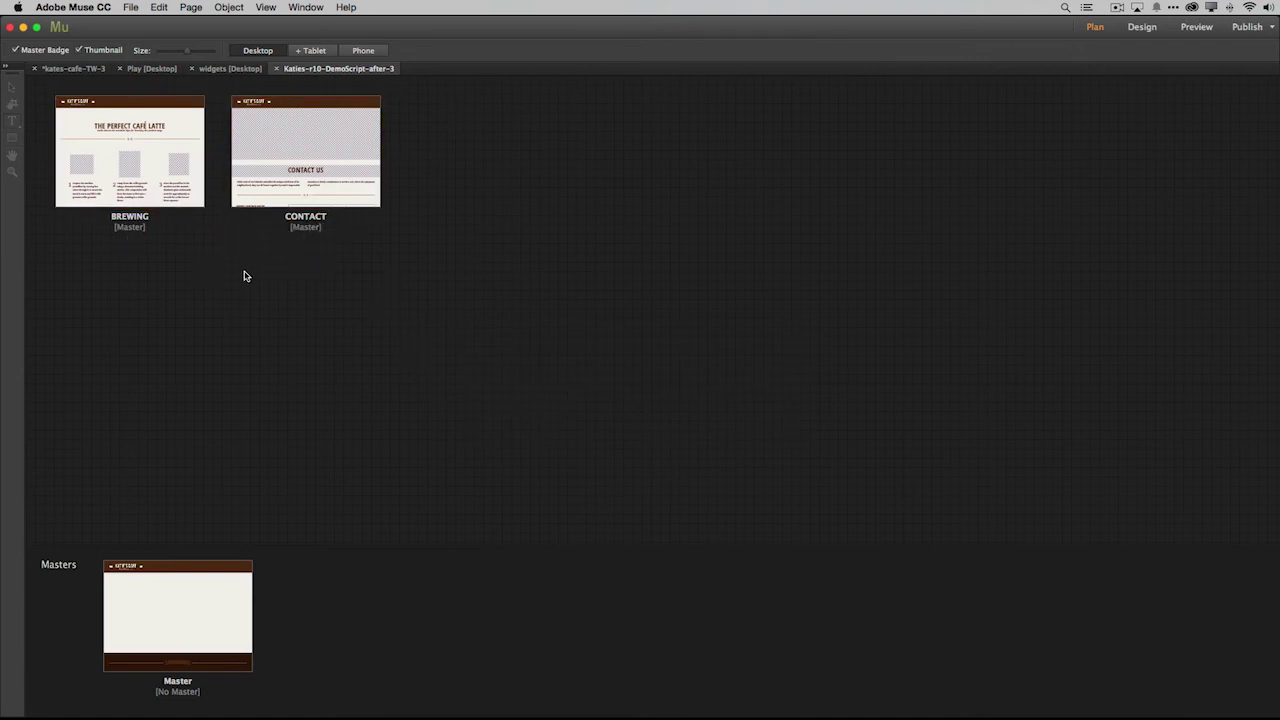
Start uploading the site to an FTP host and set the connection method to Auto detect in the expanded options
click(130, 8)
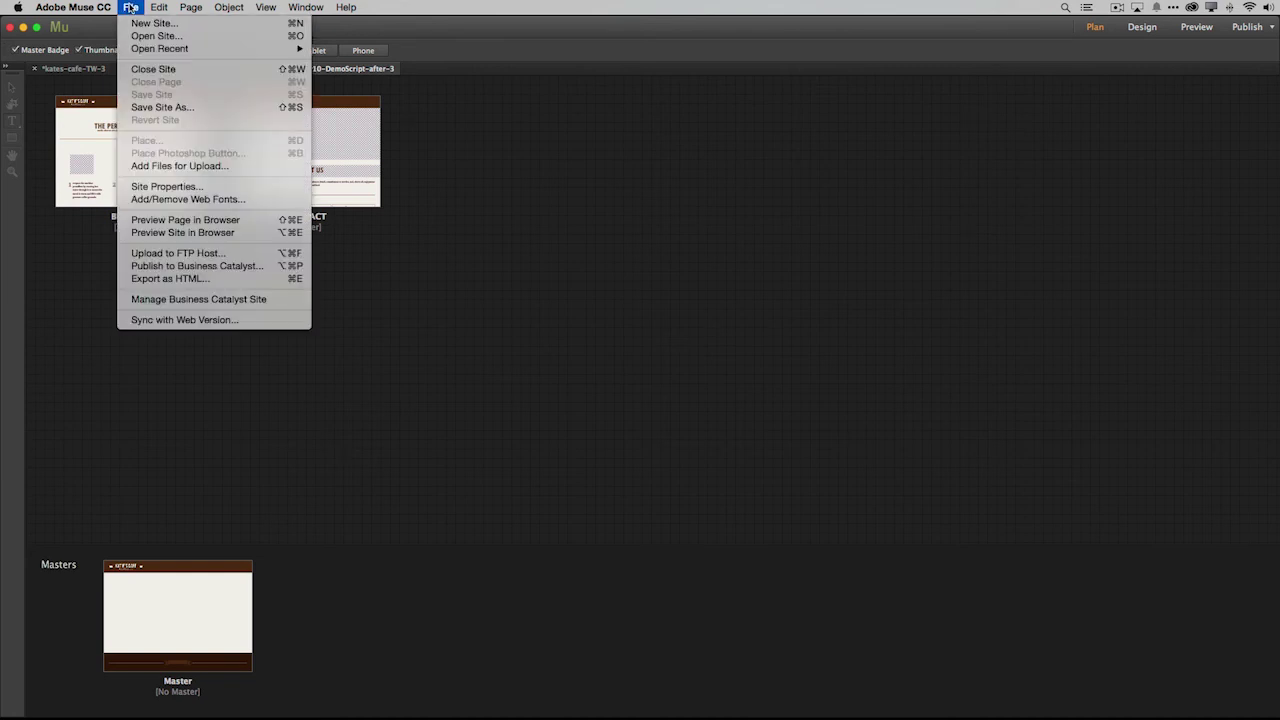
click(178, 253)
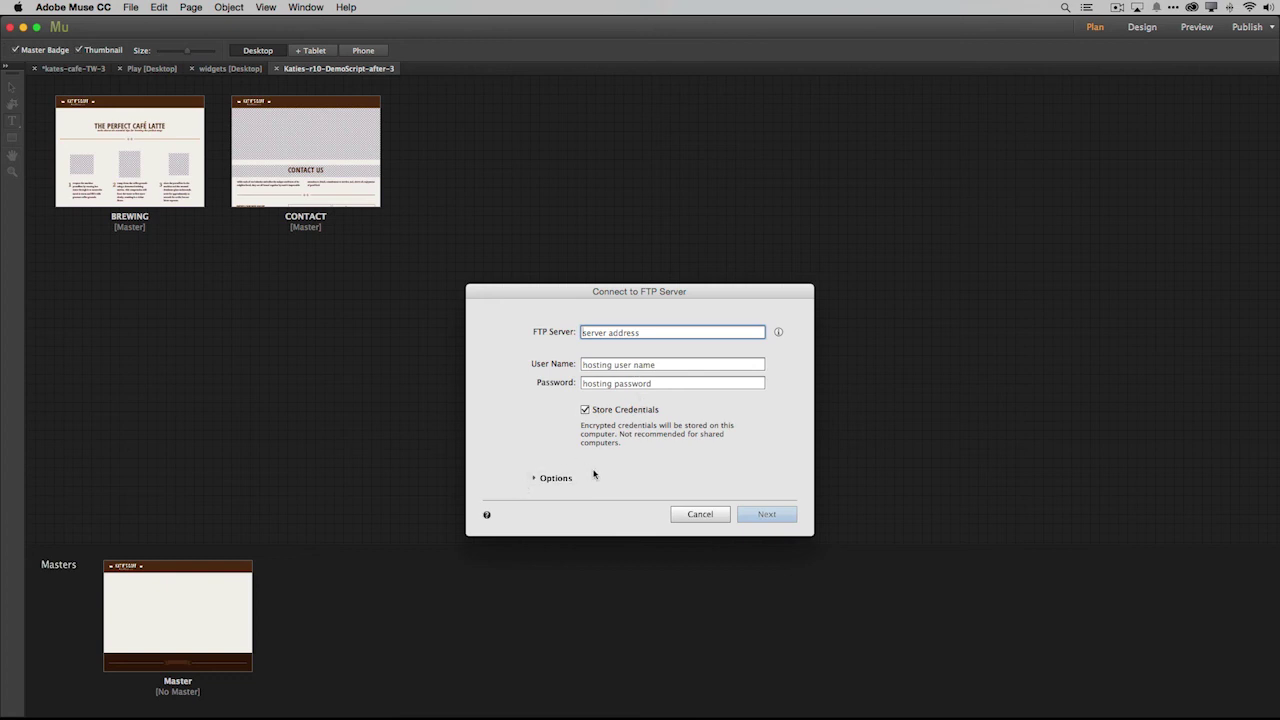
click(536, 478)
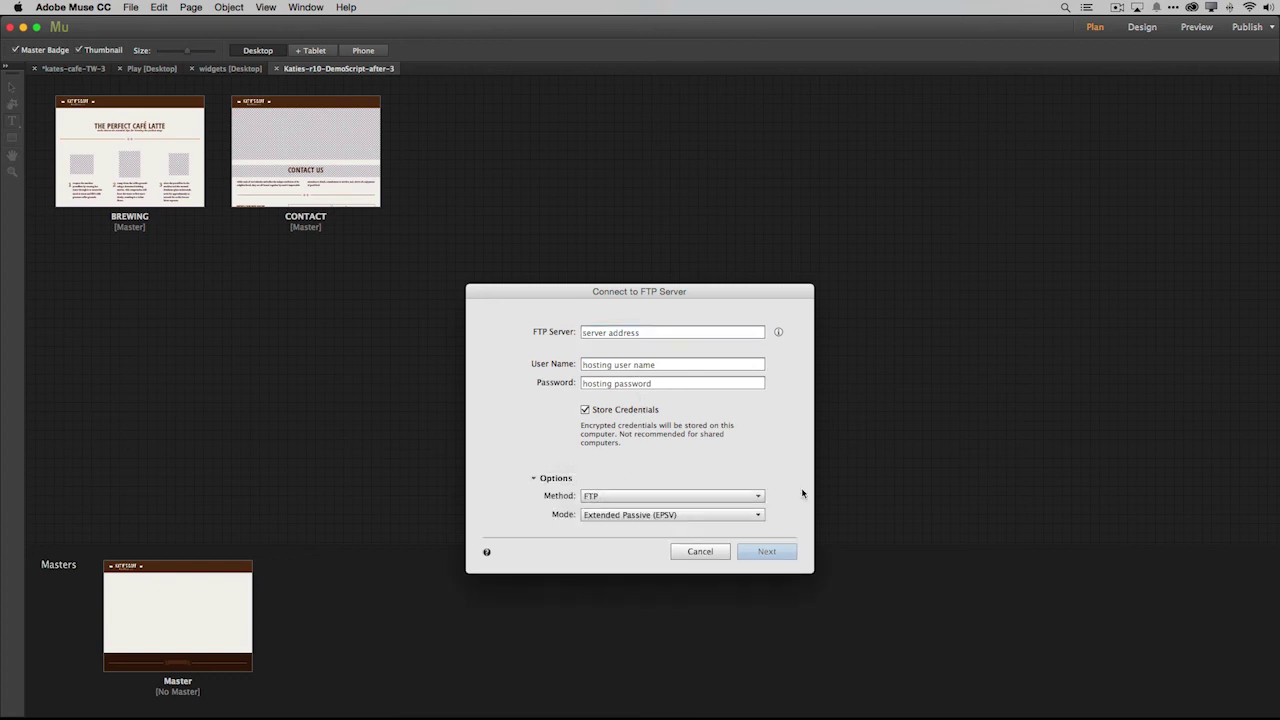
click(746, 498)
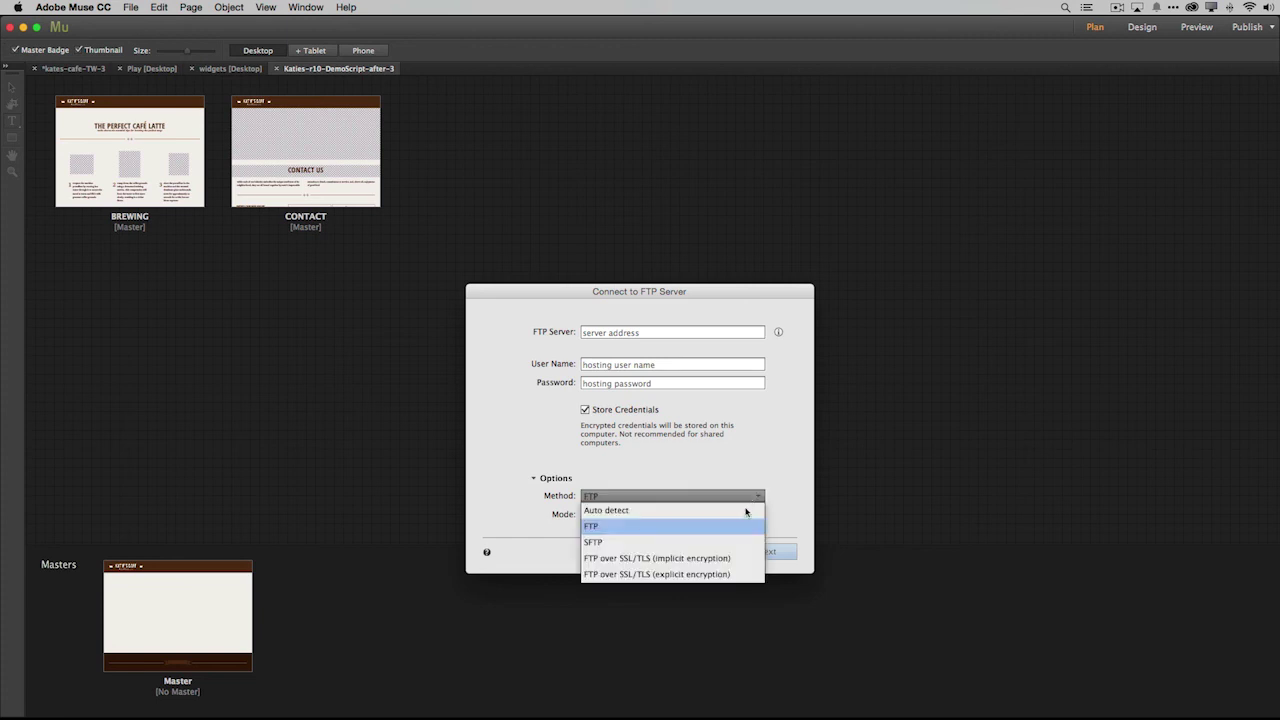
click(623, 511)
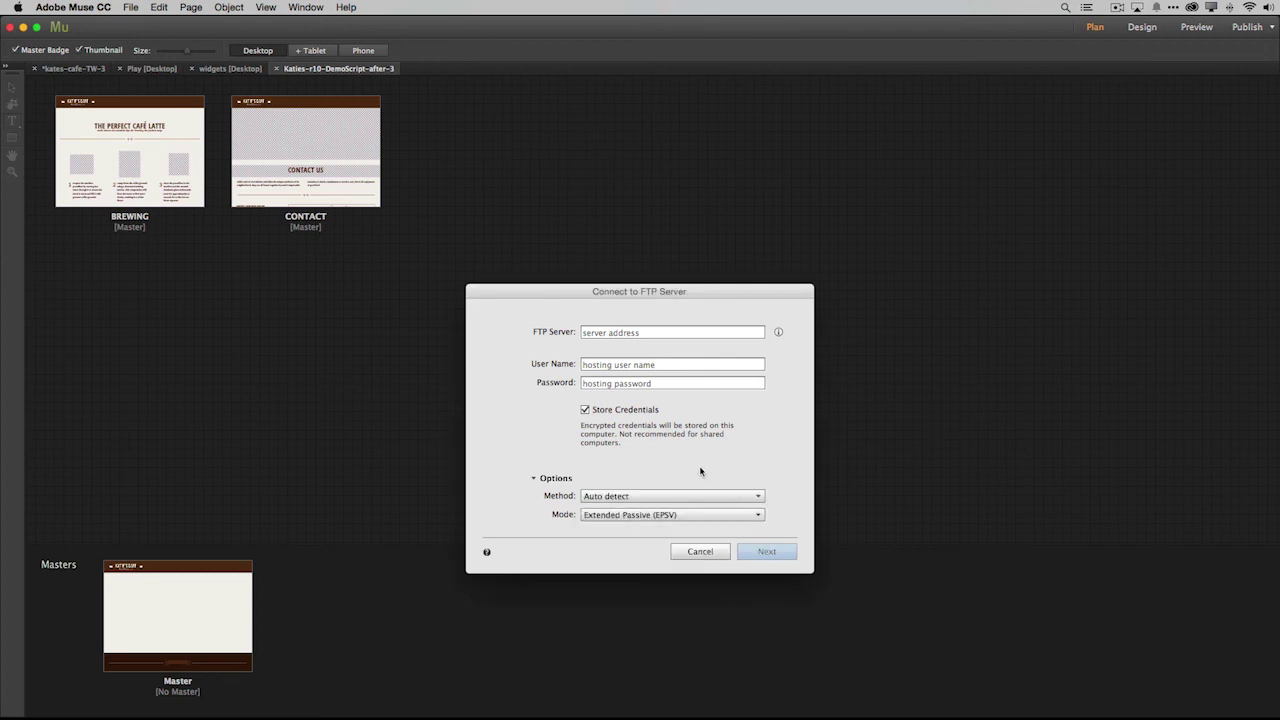